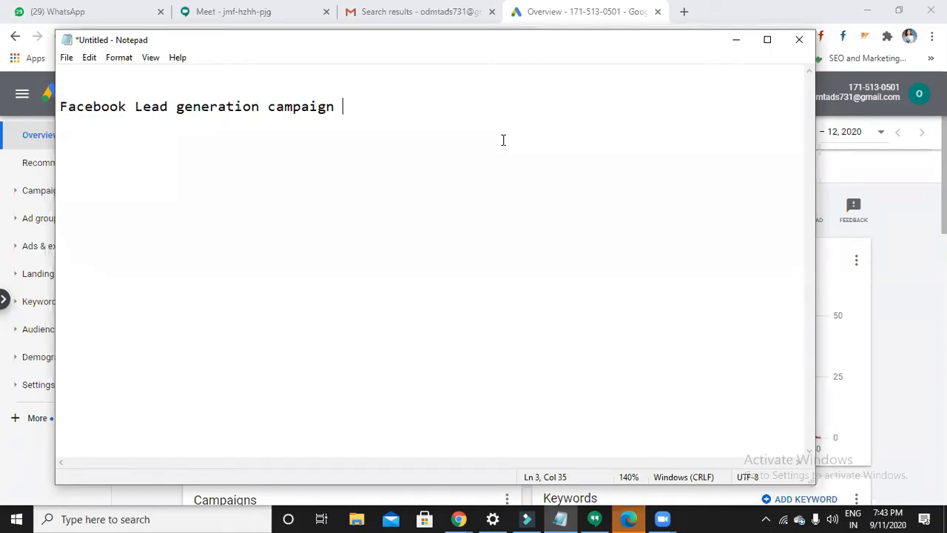
- Minimise the notes window and open Facebook in a new browser tab
click(736, 39)
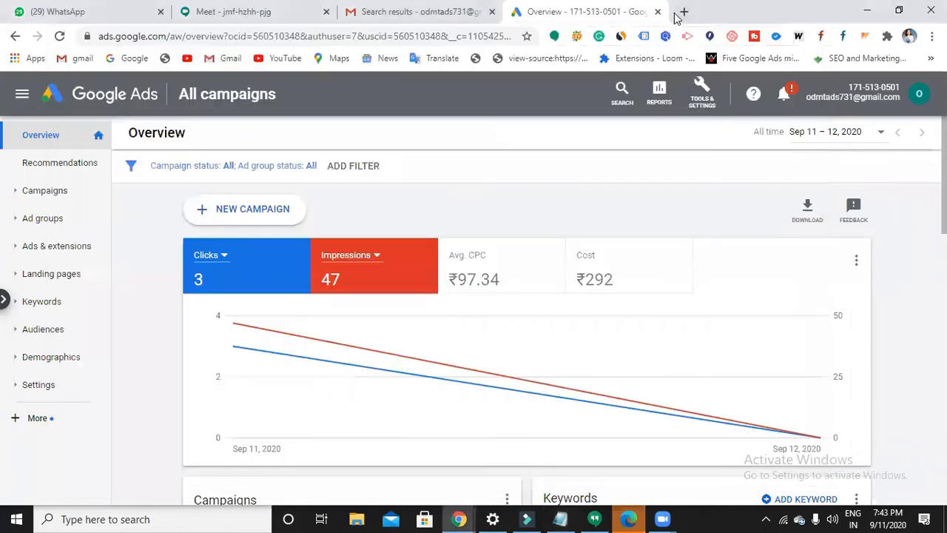
click(684, 12)
click(503, 36)
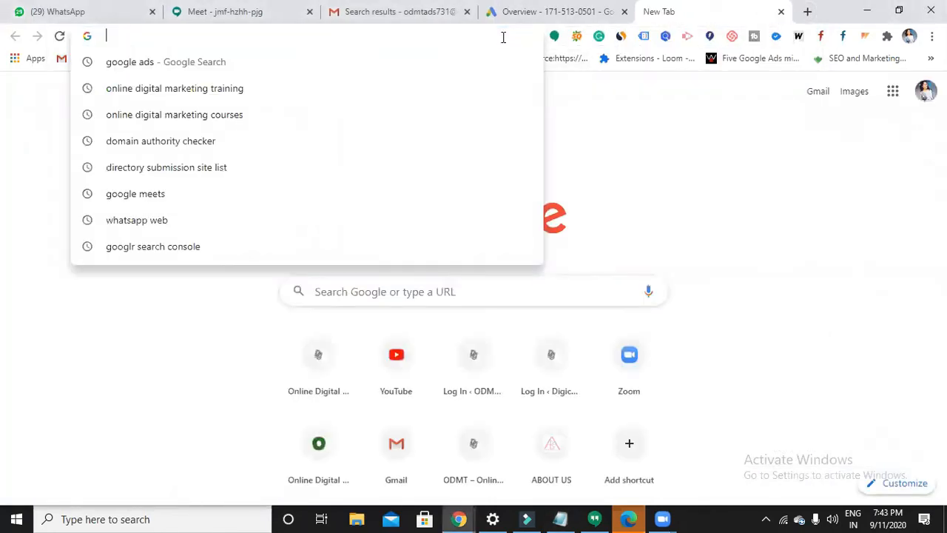
text(fac)
key(Return)
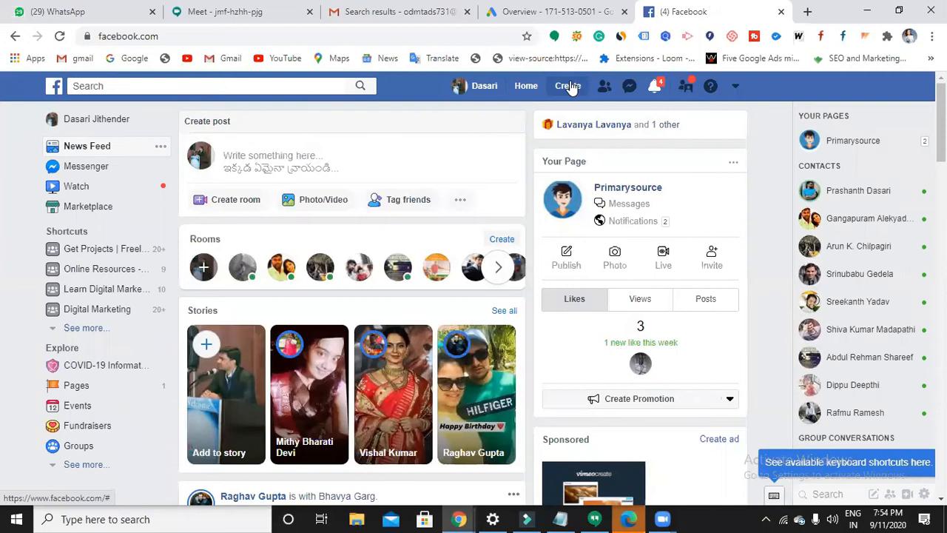
- Start creating a new Facebook ad campaign with the Lead Generation objective
click(570, 87)
click(515, 186)
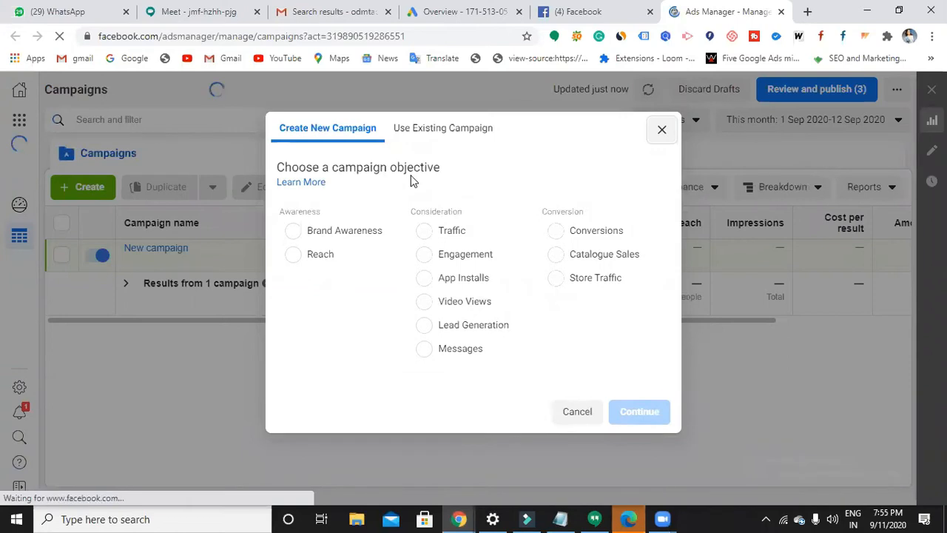
click(466, 325)
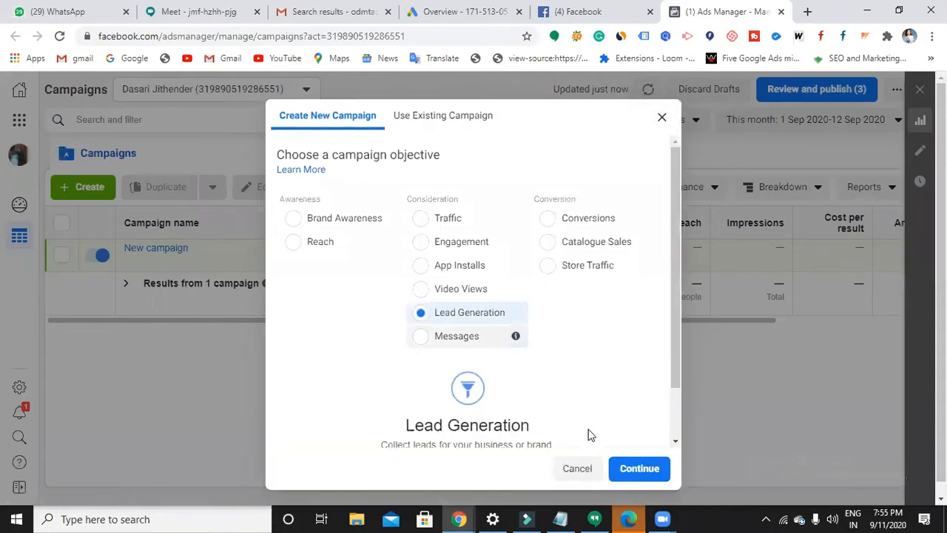
click(633, 467)
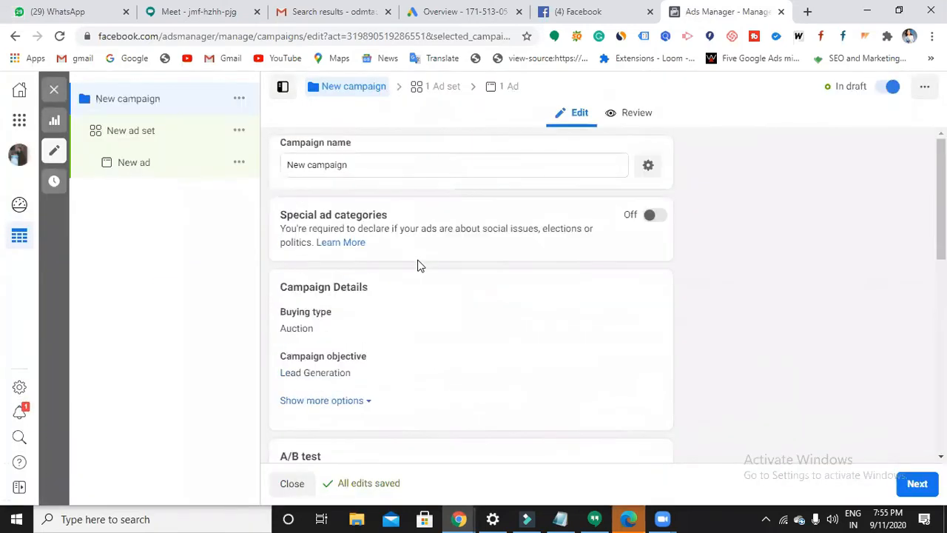
- Rename the new campaign as "Lead campaign"
click(385, 164)
key(BackSpace)
key(BackSpace)
key(BackSpace)
key(BackSpace)
key(BackSpace)
key(BackSpace)
key(BackSpace)
key(BackSpace)
key(BackSpace)
key(BackSpace)
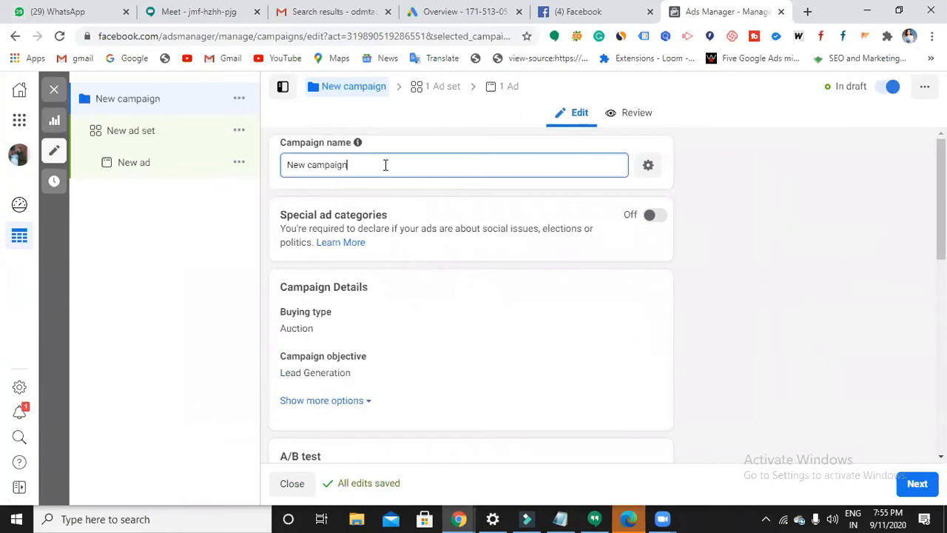
key(BackSpace)
key(BackSpace)
text(Lead campaign)
- Set the campaign's daily budget to 1000 INR and continue to the ad set settings
scroll(565, 179, down, 2)
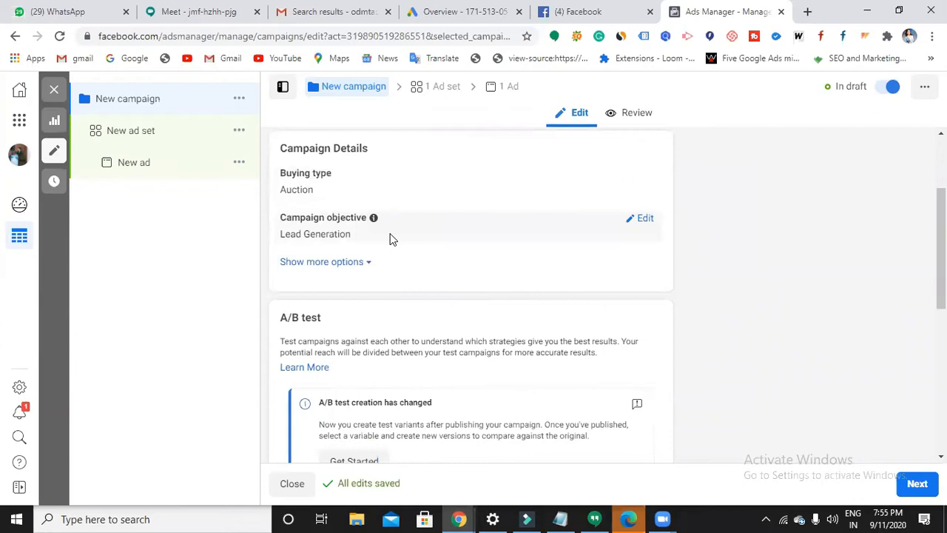
scroll(455, 277, down, 1)
scroll(464, 286, down, 3)
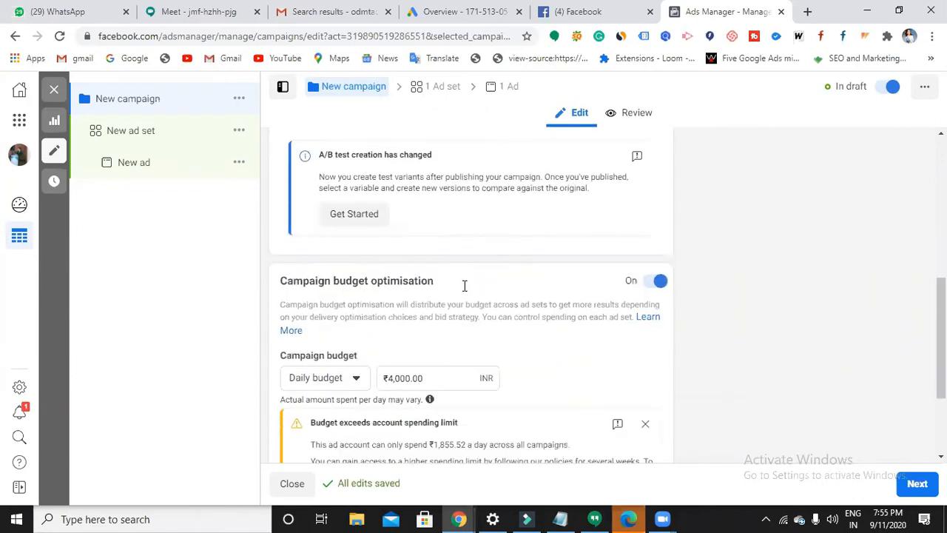
click(447, 355)
key(BackSpace)
key(BackSpace)
key(BackSpace)
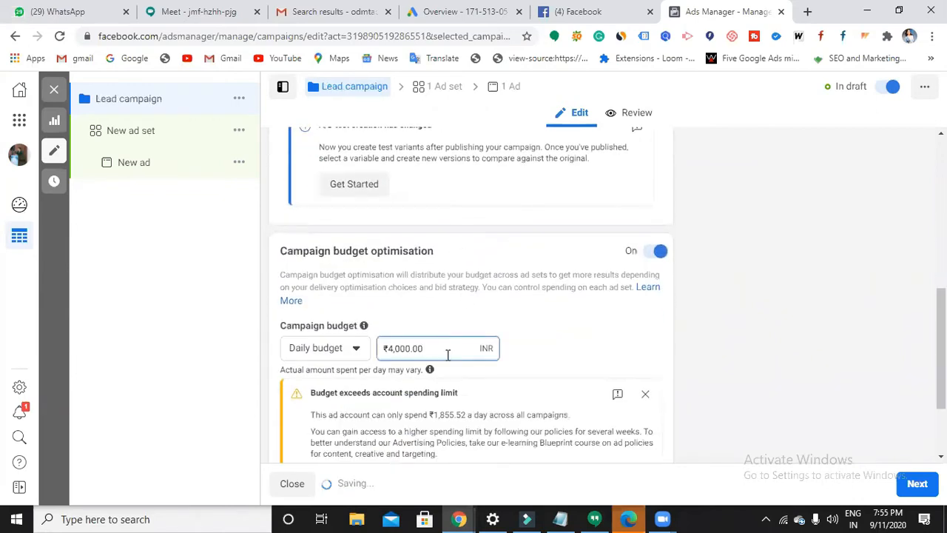
key(BackSpace)
key(BackSpace)
key(BackSpace)
key(BackSpace)
key(BackSpace)
text(1000)
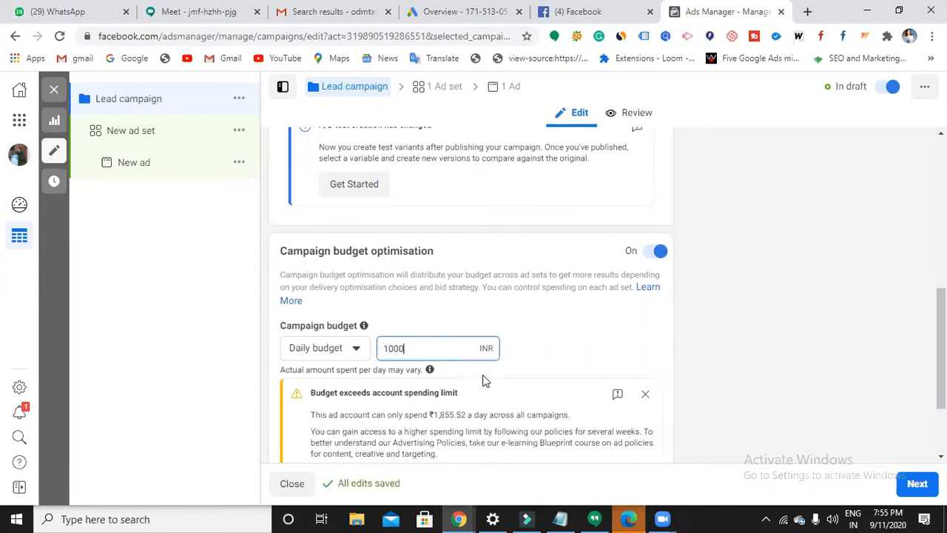
scroll(484, 381, down, 2)
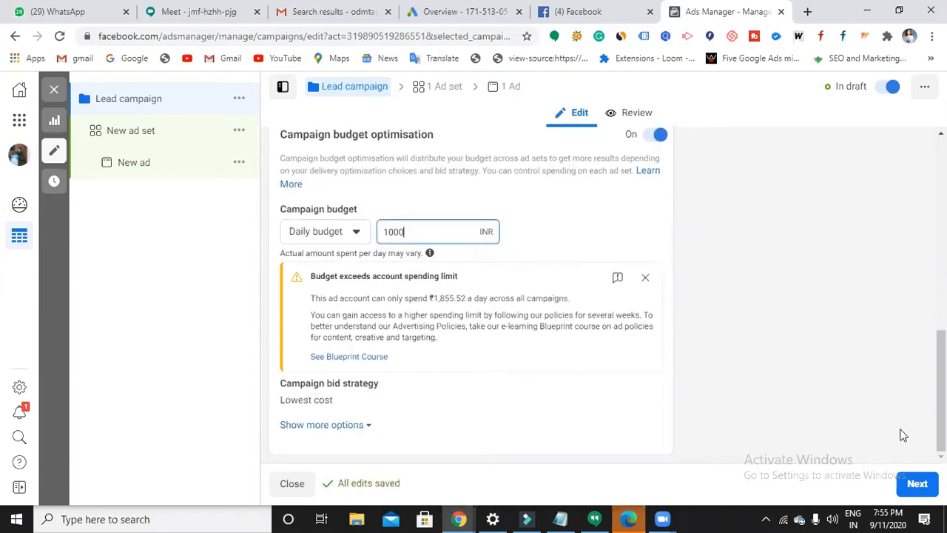
click(917, 483)
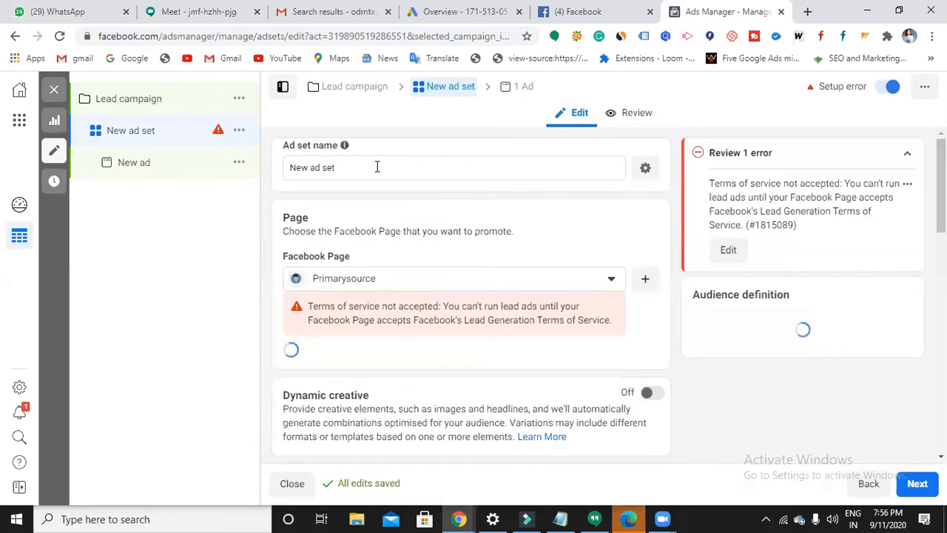
- Rename the new ad set as "Lead ad set"
click(377, 167)
key(BackSpace)
key(BackSpace)
key(BackSpace)
key(BackSpace)
key(BackSpace)
key(BackSpace)
key(BackSpace)
key(BackSpace)
key(BackSpace)
key(BackSpace)
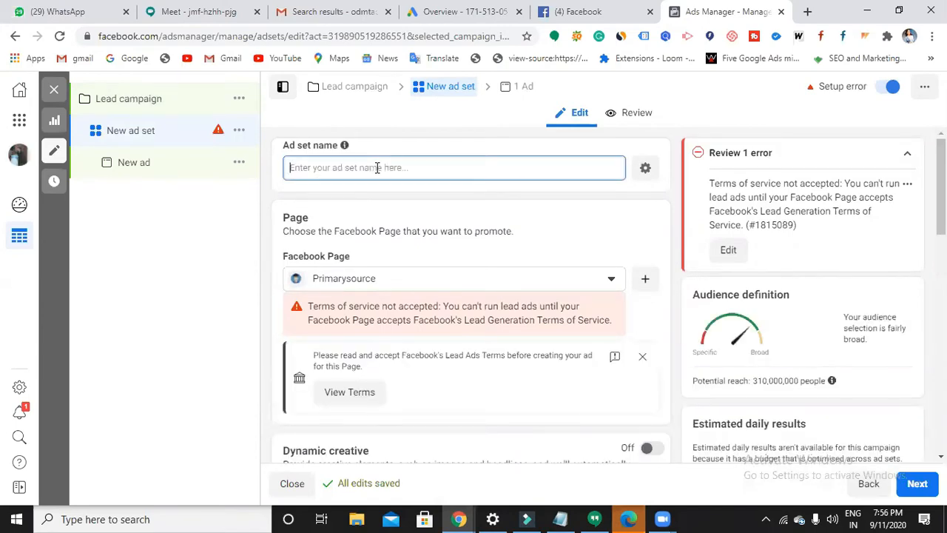
text(Lead ad set)
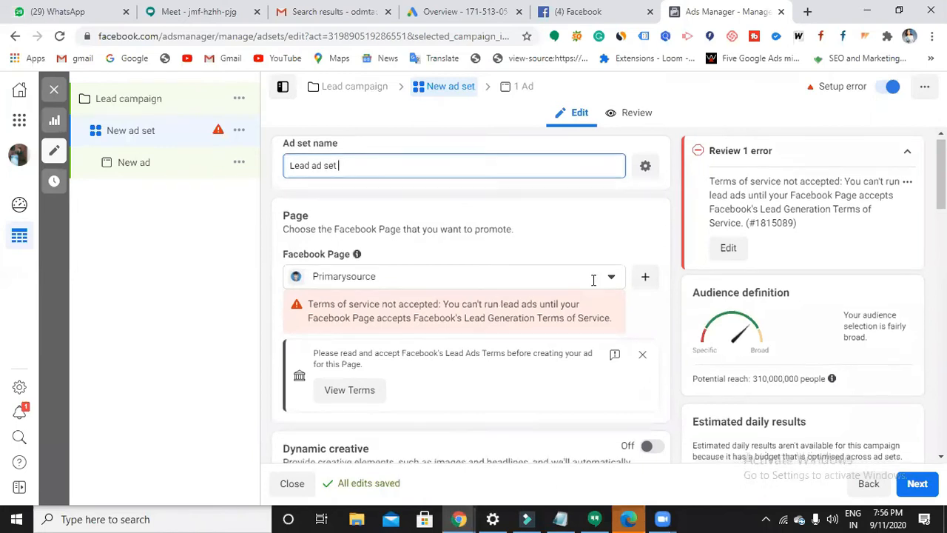
- Review the ad set's Facebook Page, dynamic creative and schedule settings, and dismiss the Lookalike Audience tip
scroll(593, 280, down, 1)
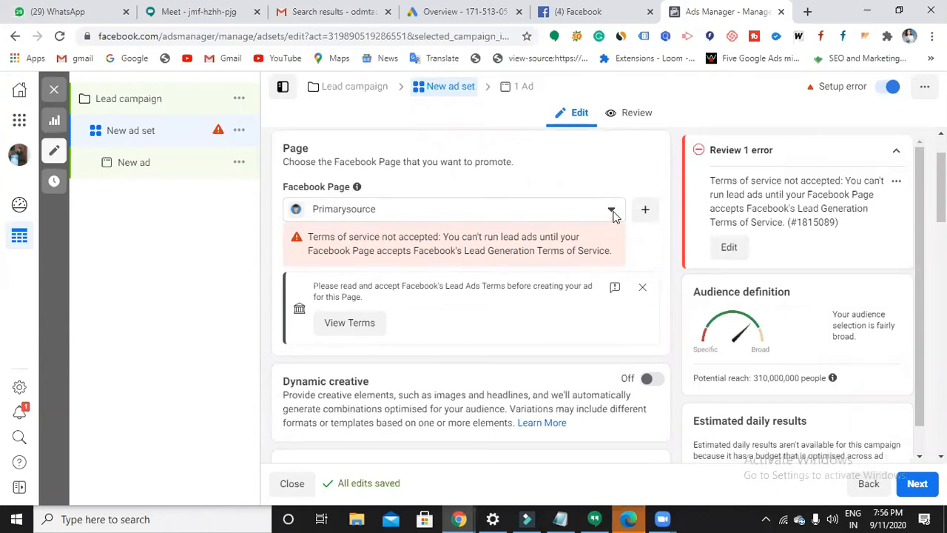
scroll(603, 224, down, 1)
scroll(598, 225, down, 3)
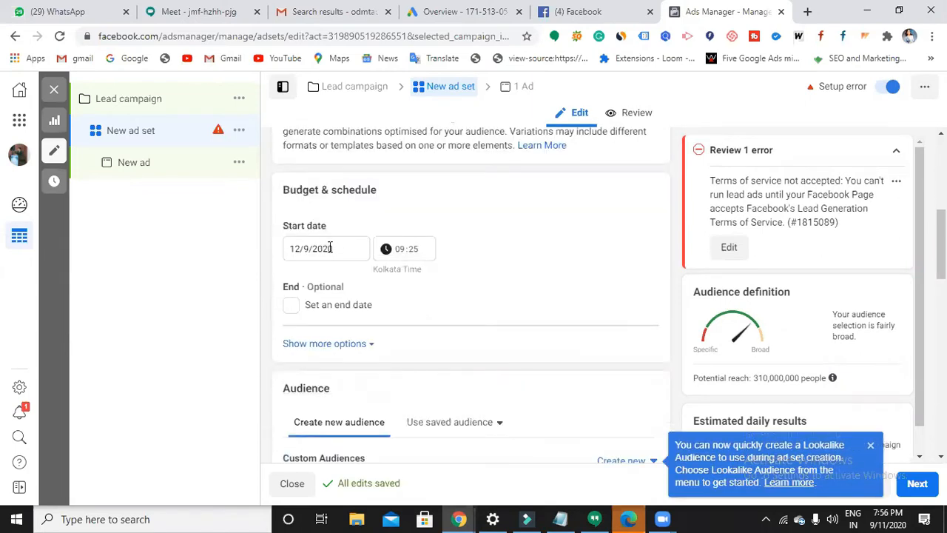
scroll(329, 255, down, 1)
scroll(329, 268, down, 1)
scroll(329, 268, down, 1)
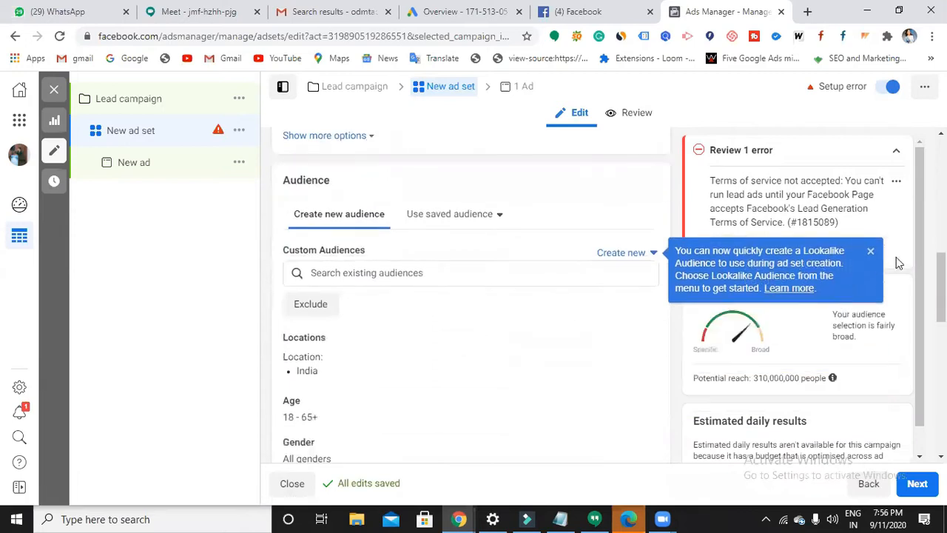
click(871, 253)
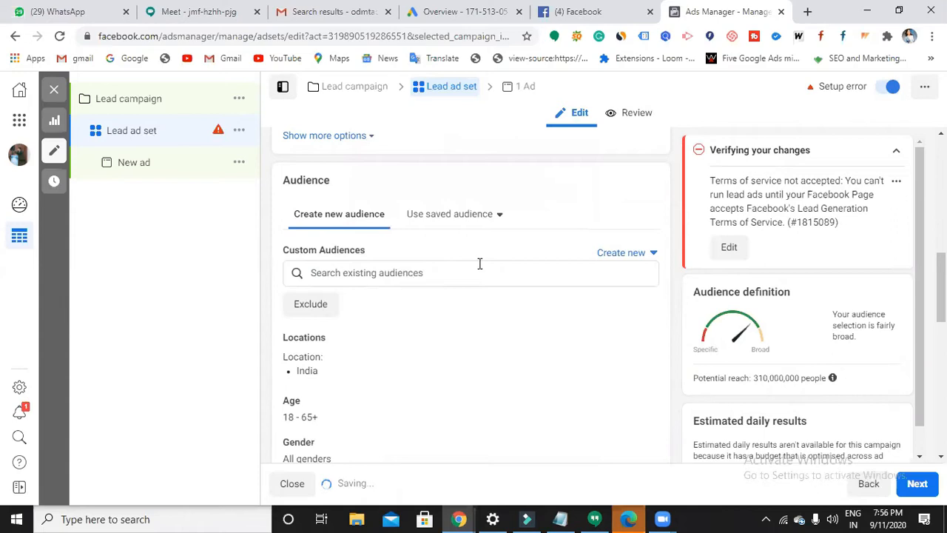
- Check the existing audiences available for the ad set under Custom Audience and All
click(382, 274)
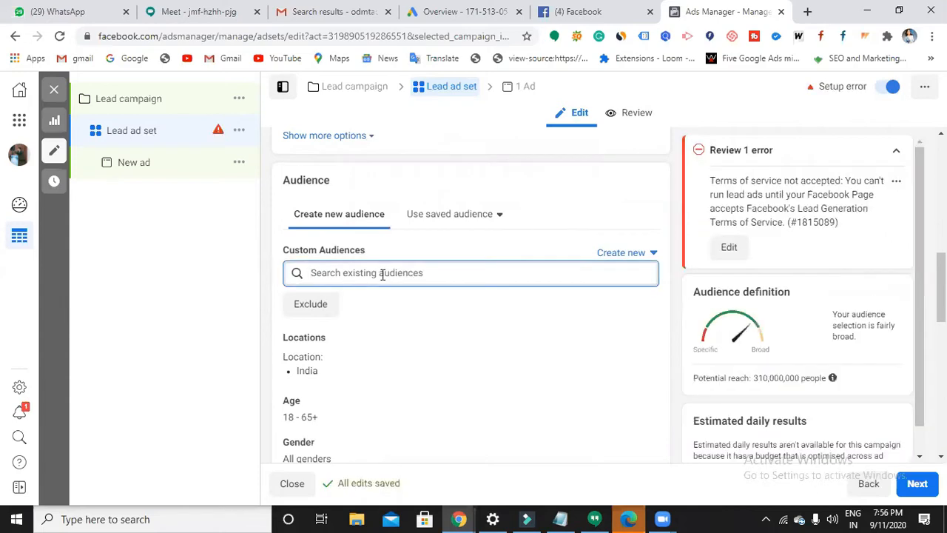
click(474, 312)
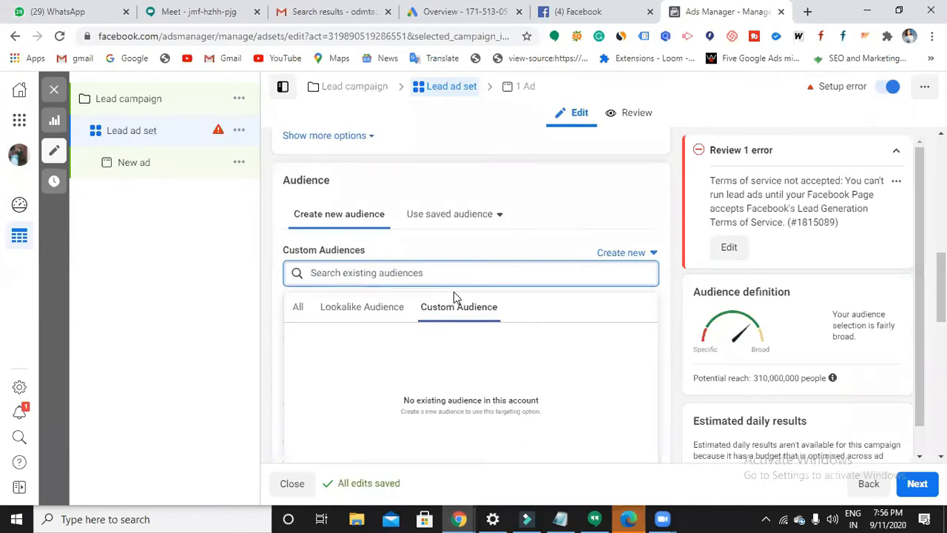
scroll(454, 292, down, 1)
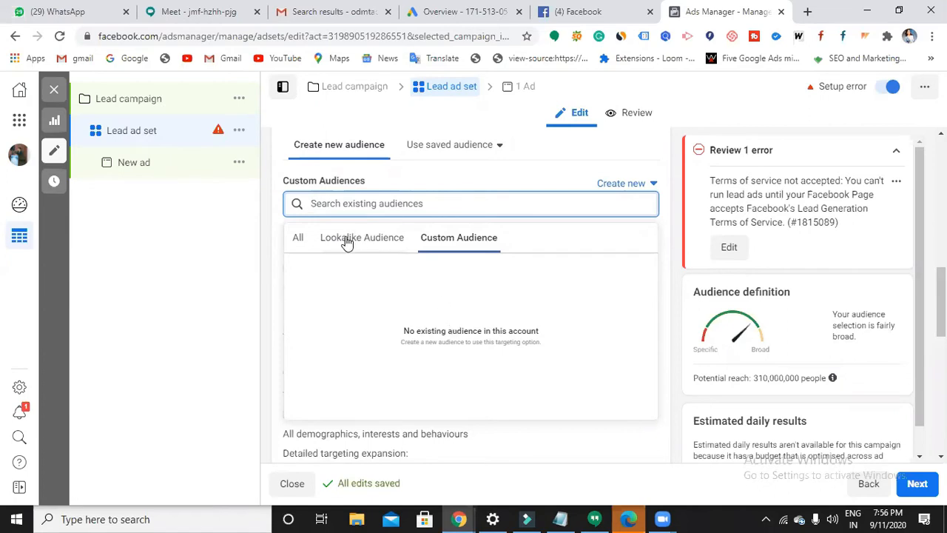
click(298, 239)
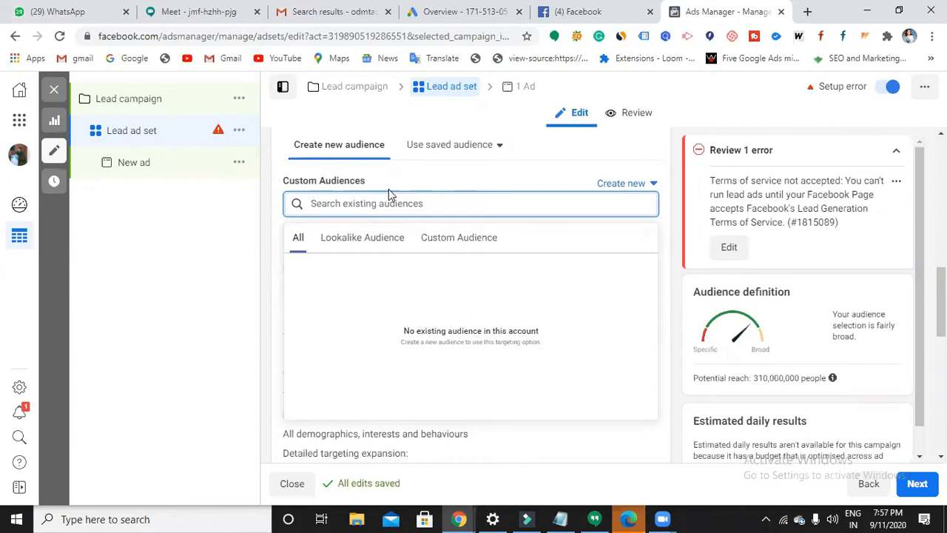
- Reveal the additional audience options and open the Connections setting for editing with its connection types listed
scroll(392, 196, down, 1)
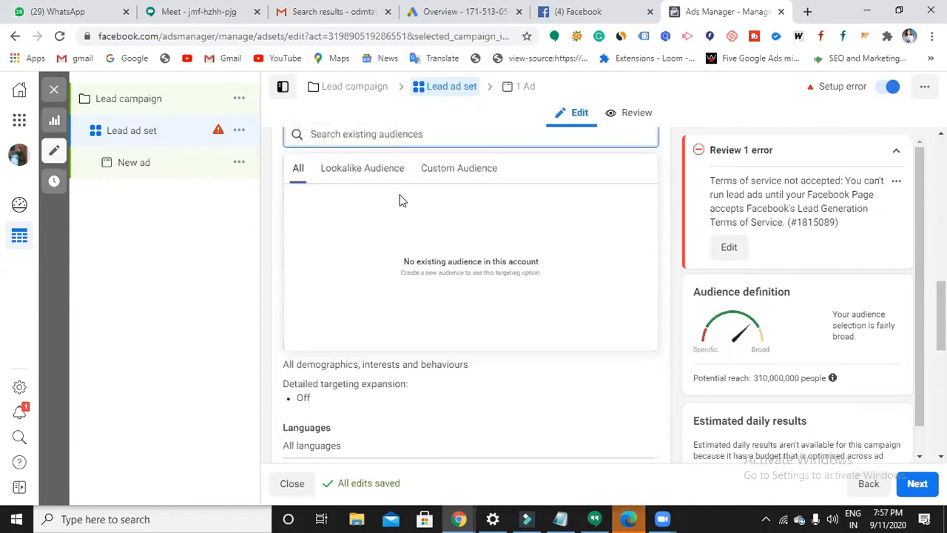
scroll(389, 392, down, 2)
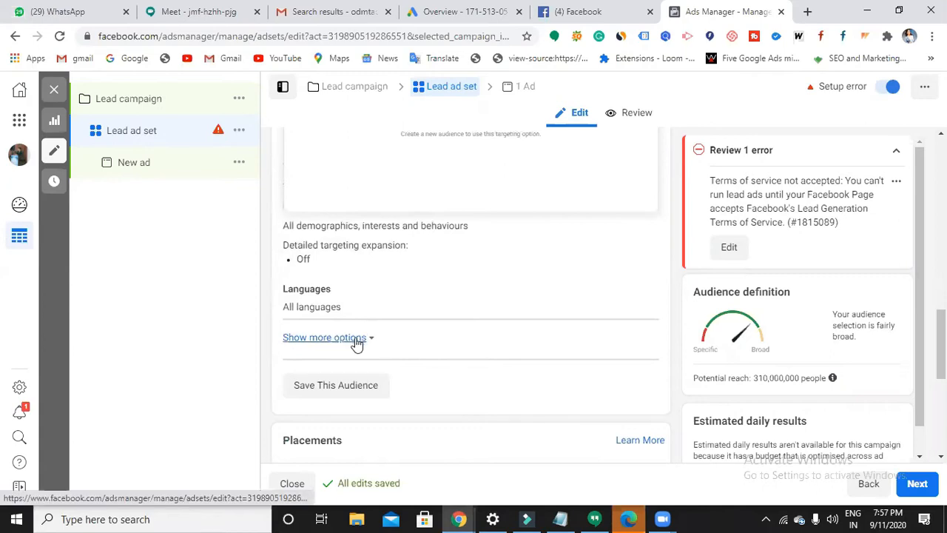
click(358, 340)
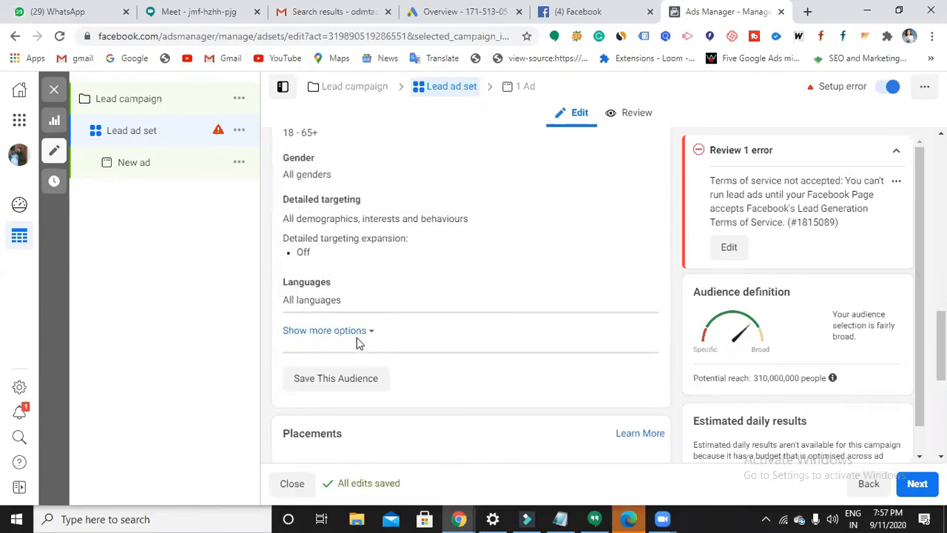
click(365, 334)
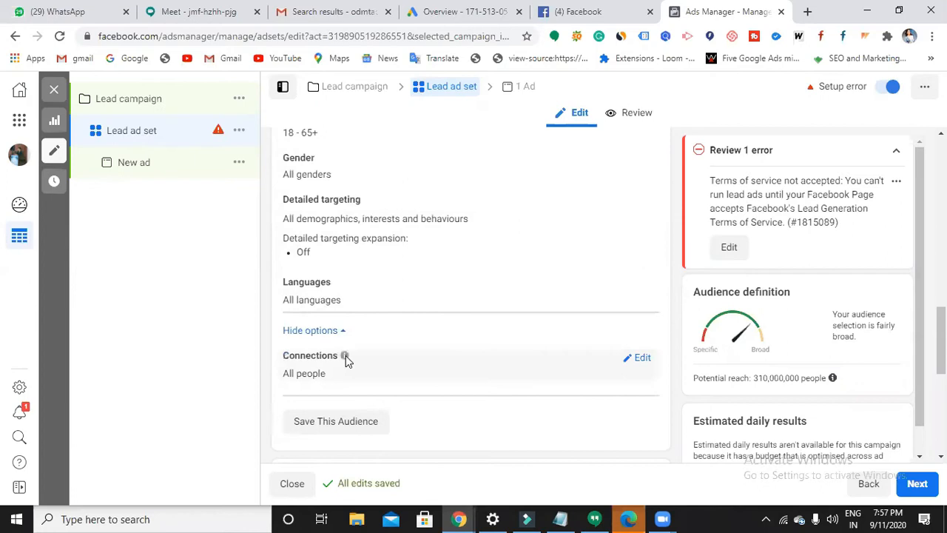
scroll(345, 356, down, 1)
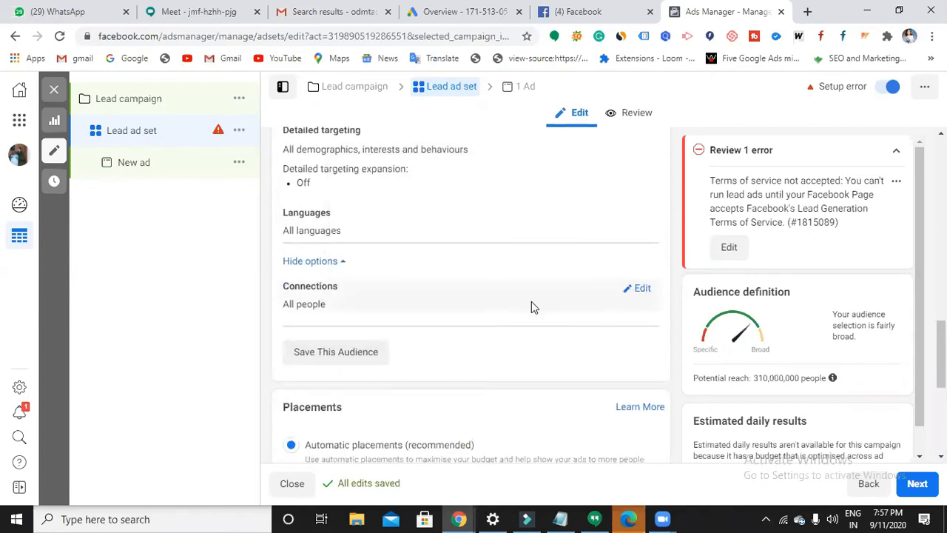
click(638, 290)
click(486, 312)
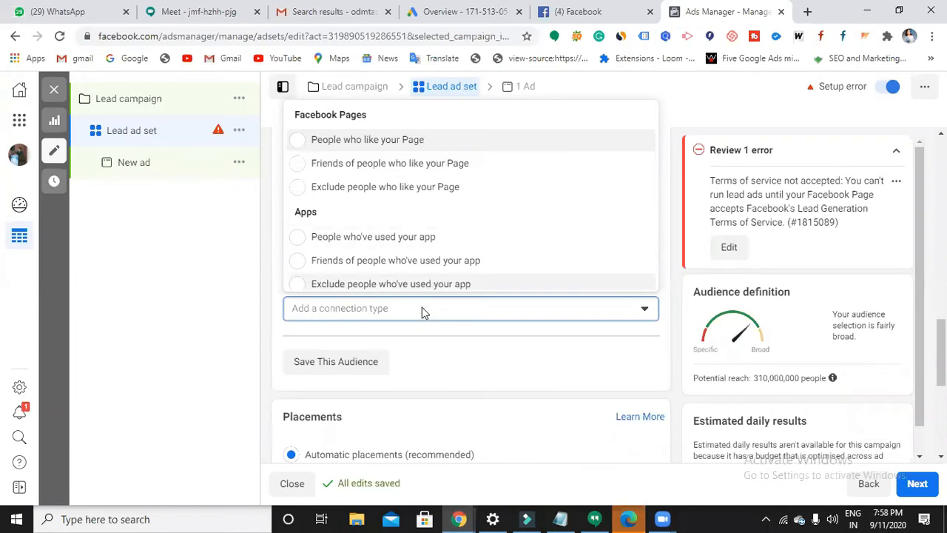
- Examine the connection types for Pages, apps and events, along with the surrounding audience and placement settings
scroll(419, 324, down, 2)
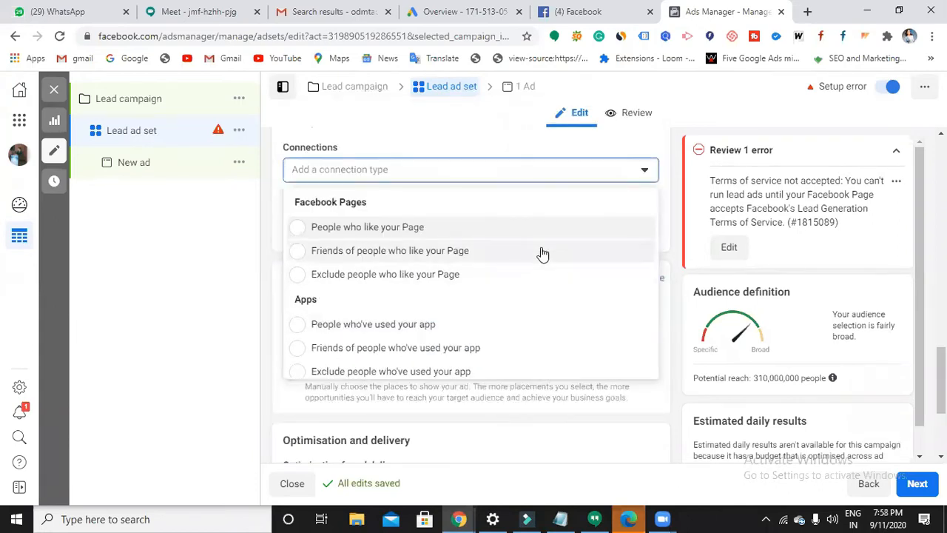
scroll(539, 255, down, 2)
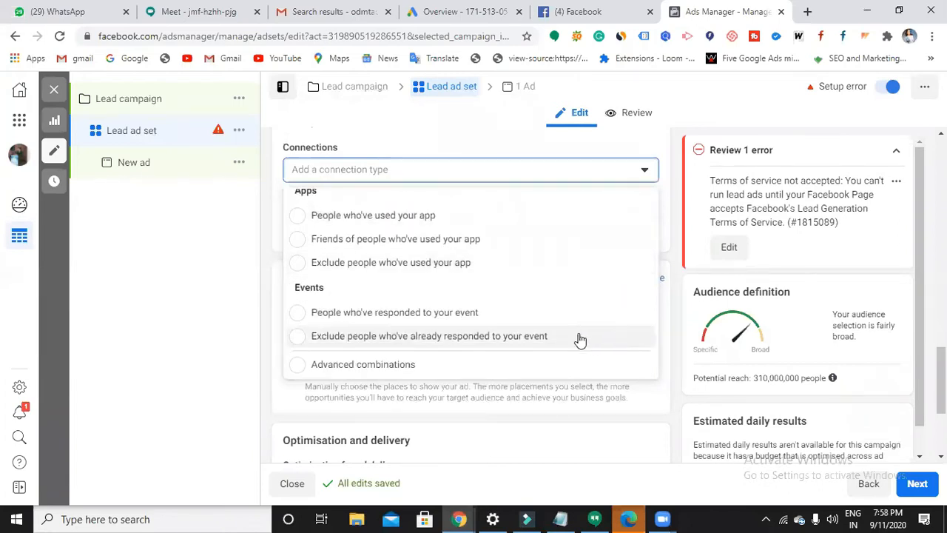
scroll(548, 357, up, 2)
scroll(551, 352, up, 1)
scroll(568, 340, down, 3)
scroll(573, 333, up, 3)
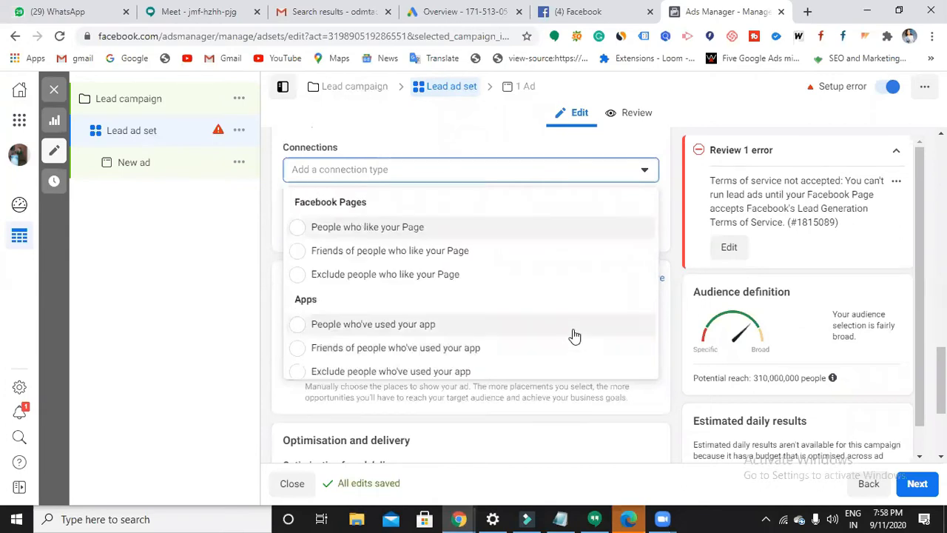
scroll(692, 255, up, 5)
scroll(423, 257, down, 5)
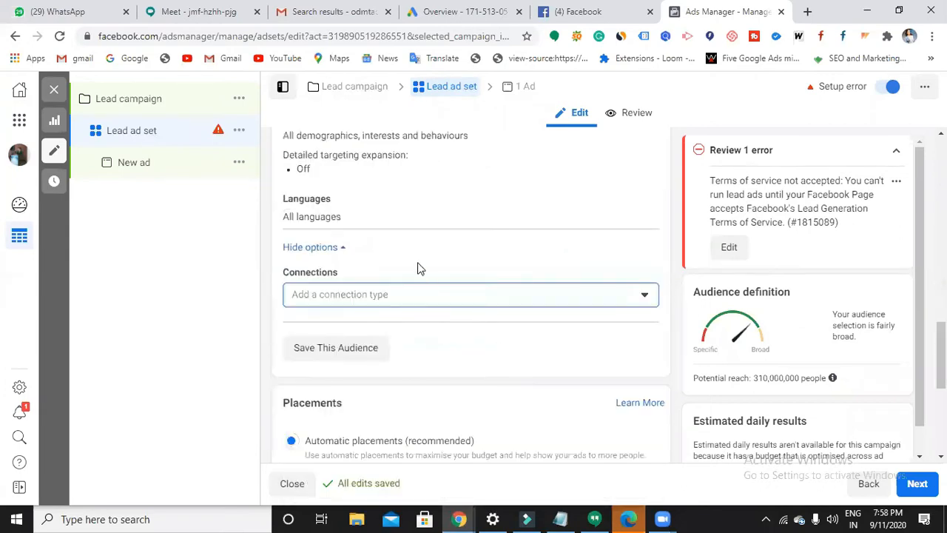
scroll(413, 259, down, 1)
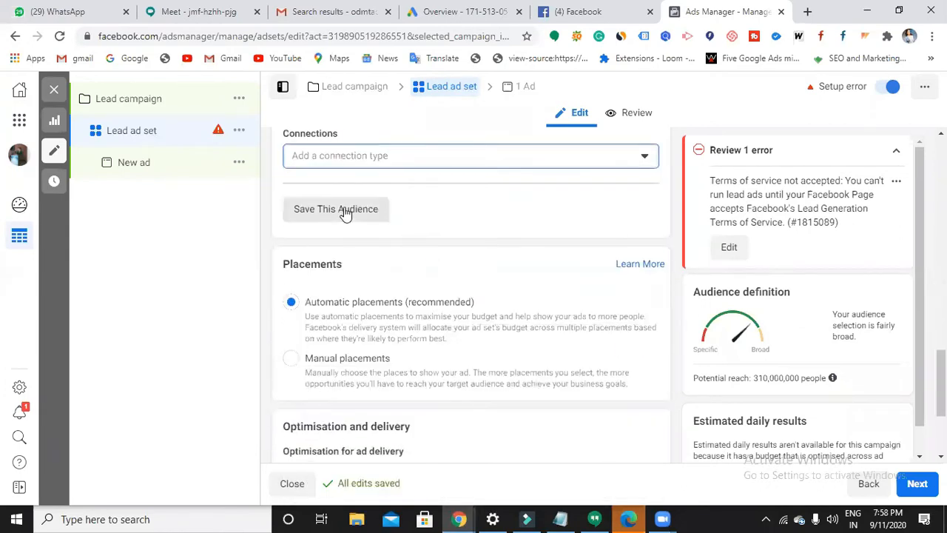
scroll(345, 212, up, 3)
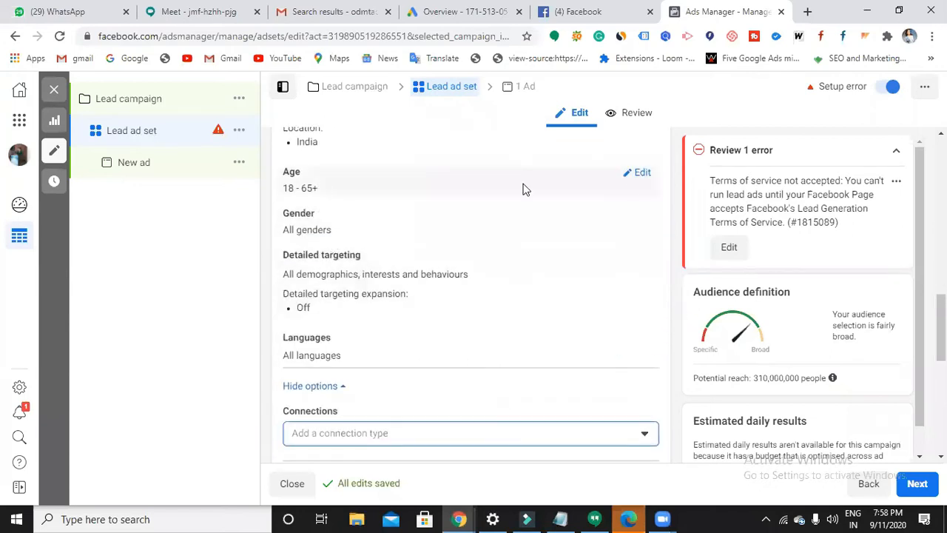
- Change the ad set's audience location to Hyderabad, Telangana, India
scroll(476, 266, up, 2)
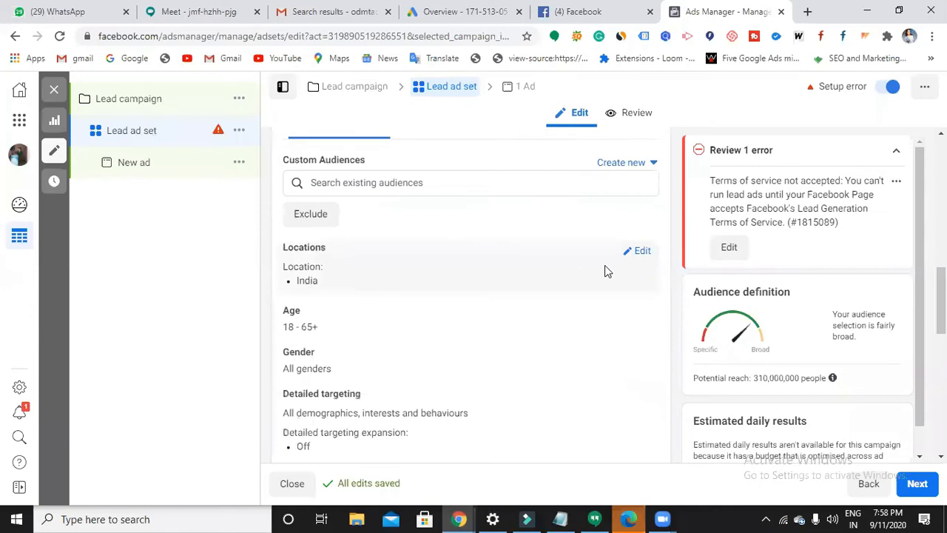
click(635, 252)
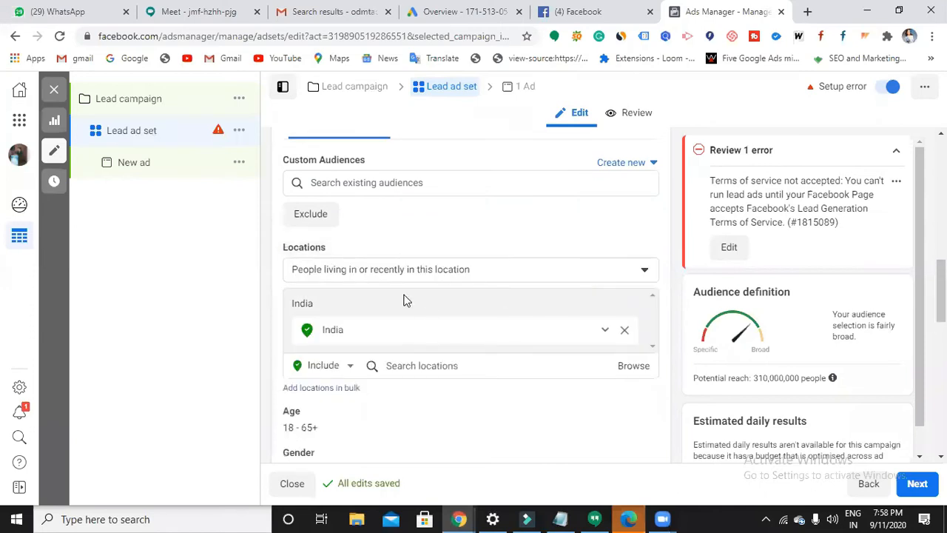
scroll(419, 313, down, 1)
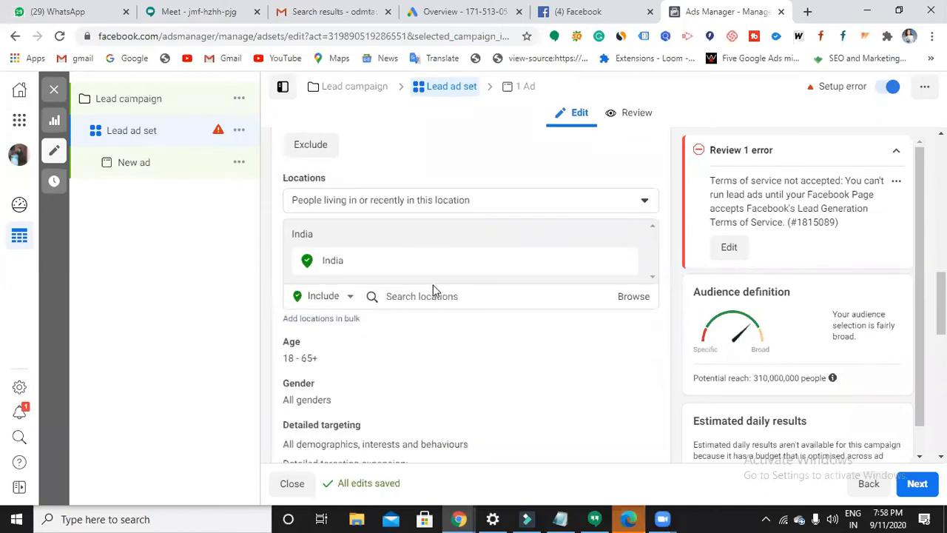
click(434, 298)
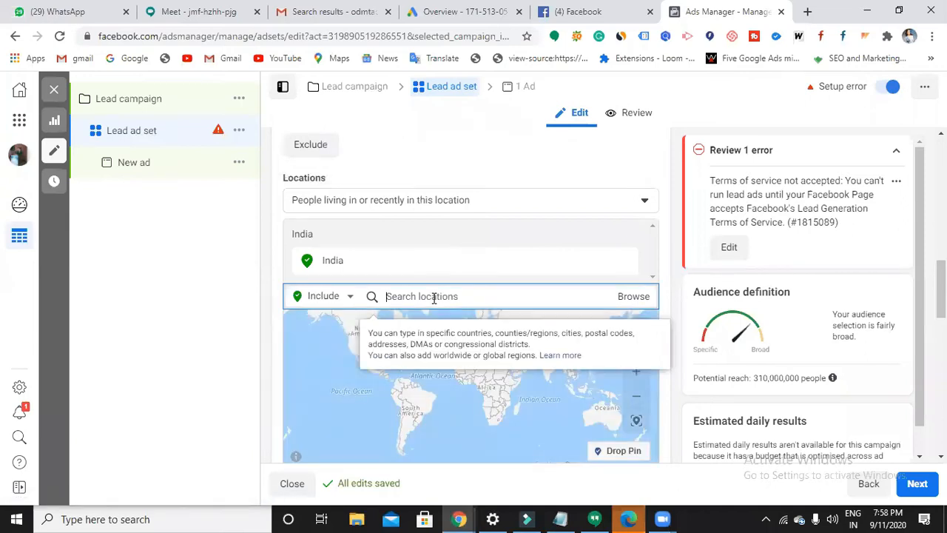
text(hyderabad)
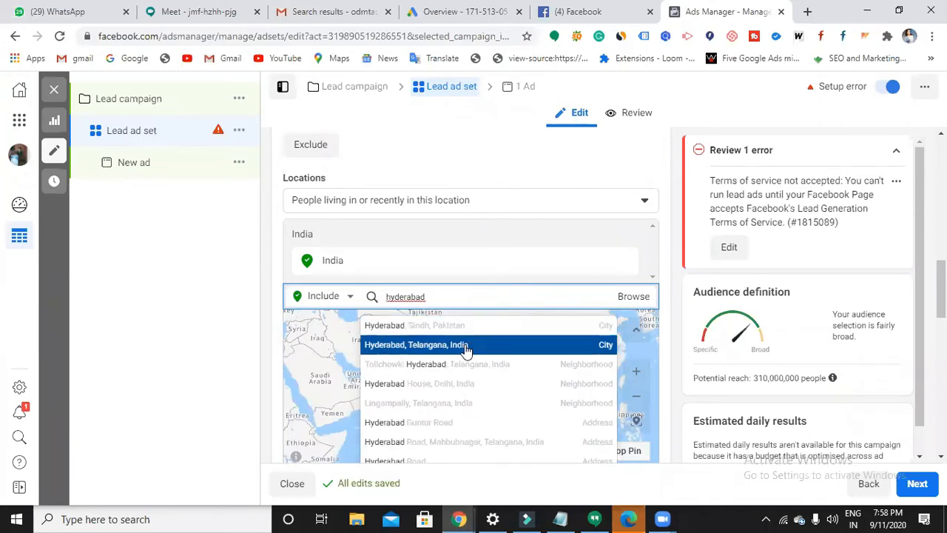
click(467, 346)
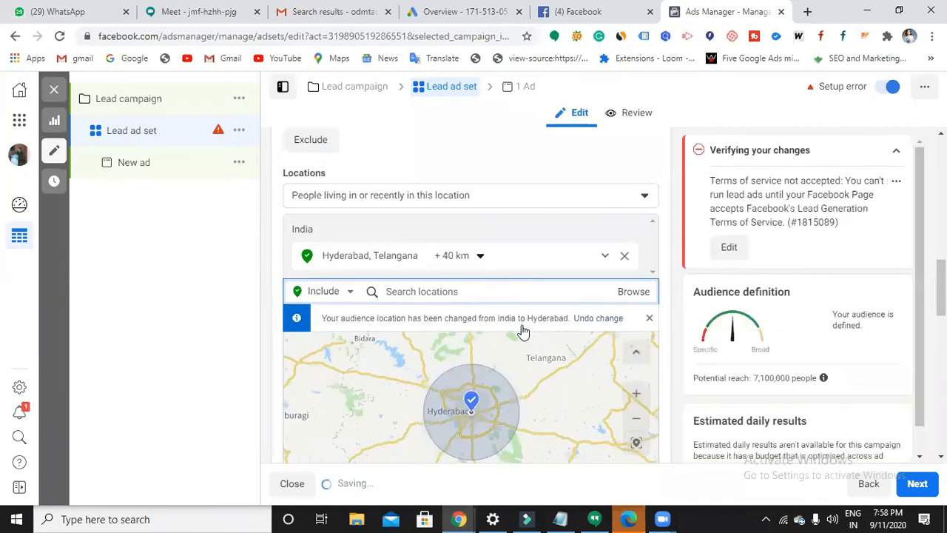
- Set the audience age range to 21–32
scroll(537, 314, down, 5)
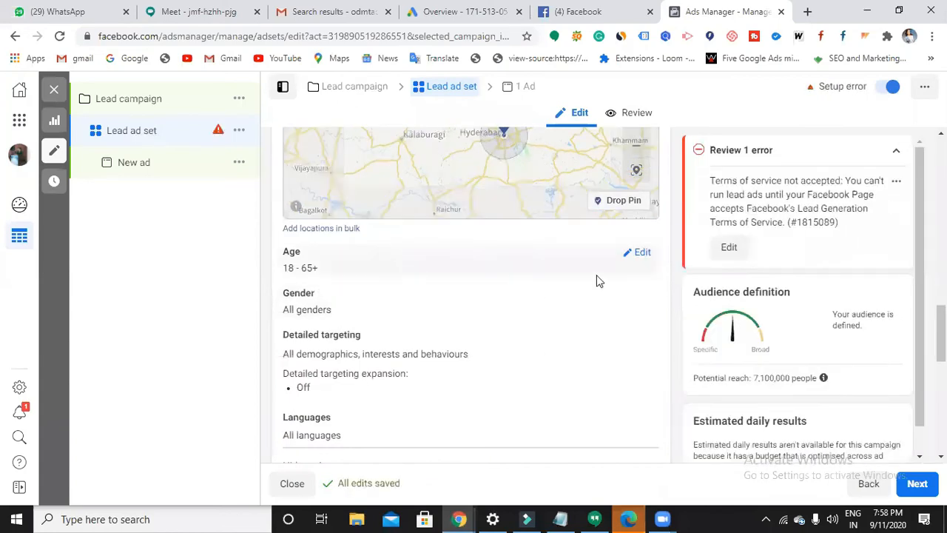
click(638, 253)
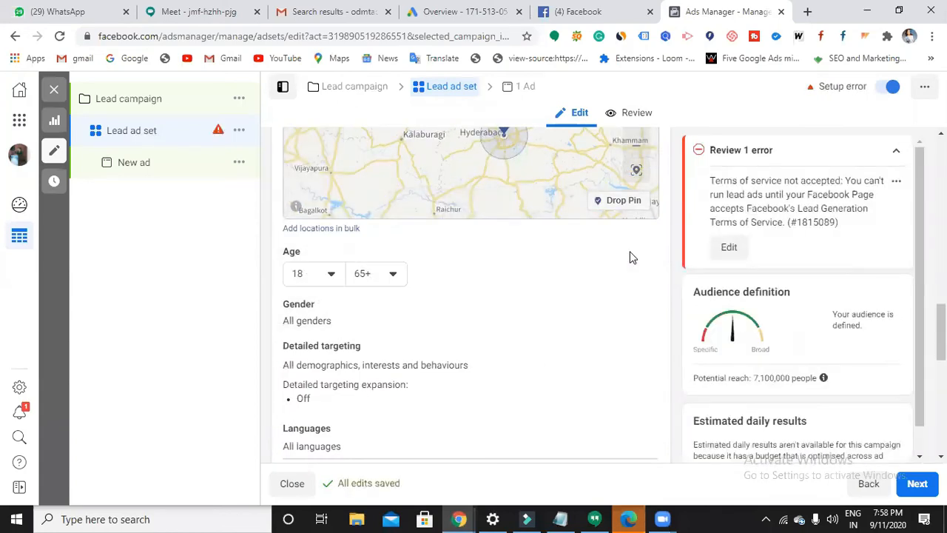
click(331, 275)
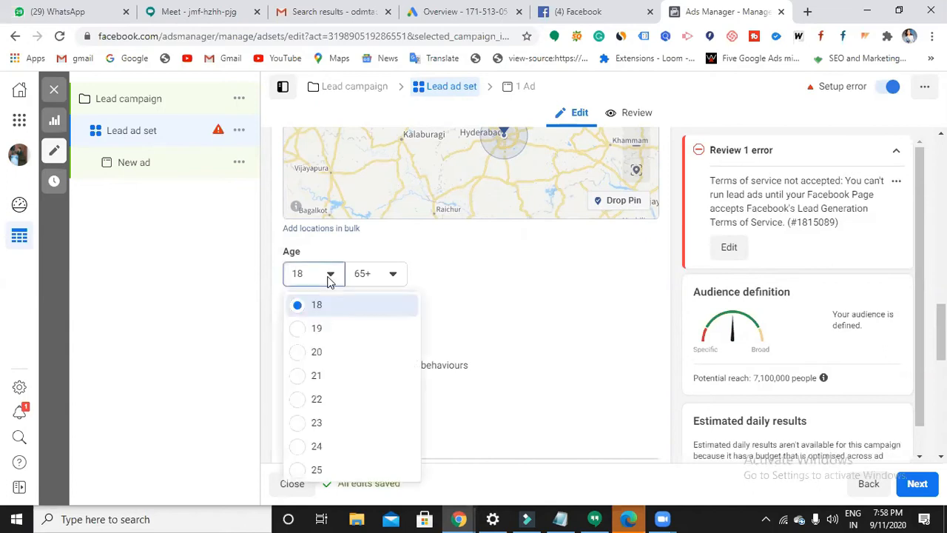
click(326, 377)
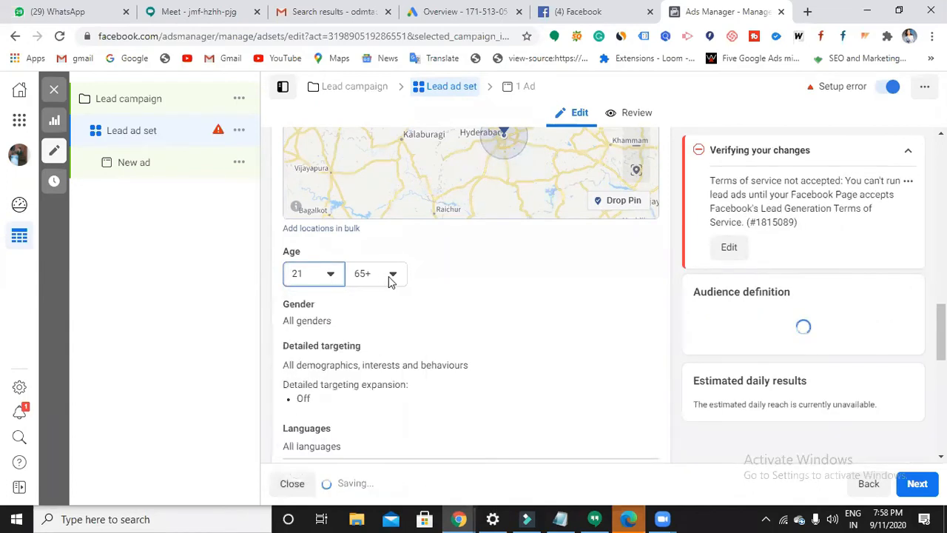
click(390, 280)
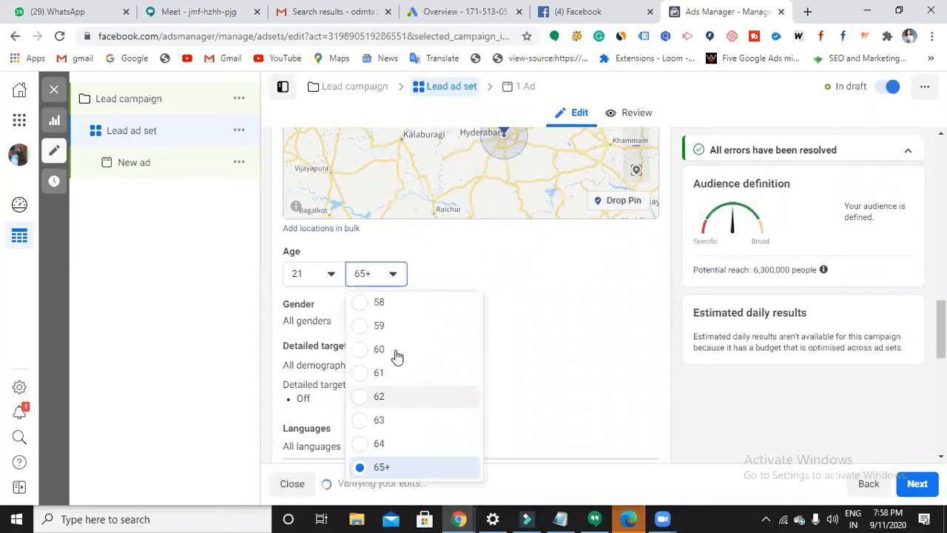
scroll(394, 368, up, 2)
scroll(392, 364, up, 7)
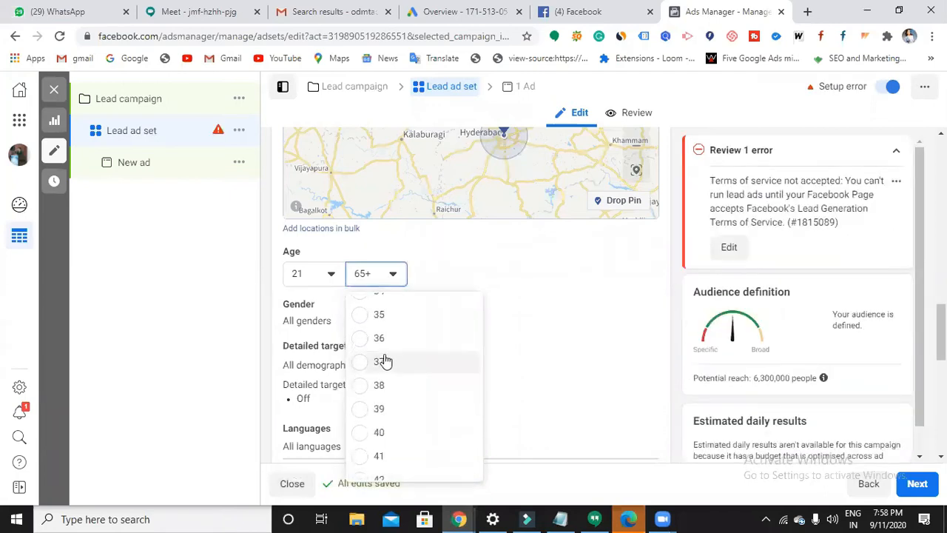
scroll(384, 360, down, 1)
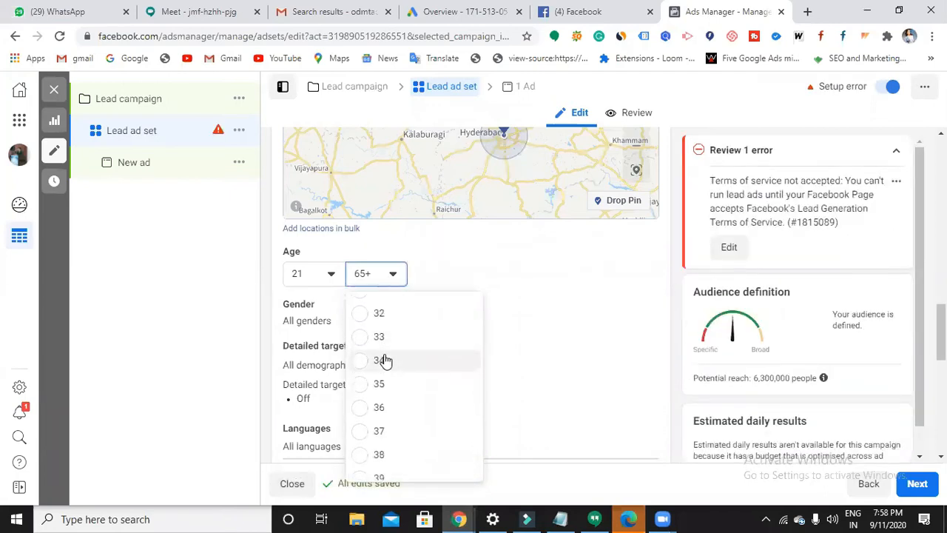
click(361, 317)
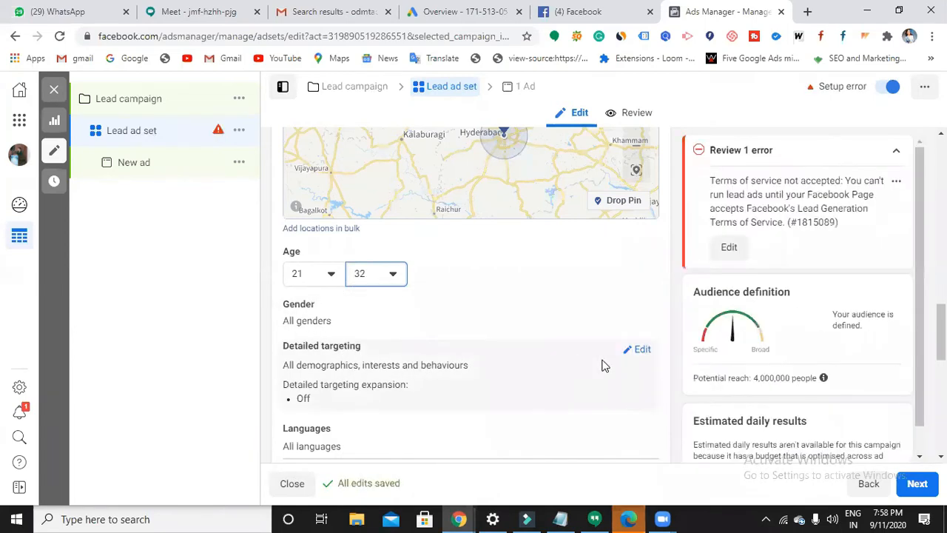
- Browse the detailed targeting categories and include Football fans (high content engagement) from the Soccer group under Behaviours
click(630, 354)
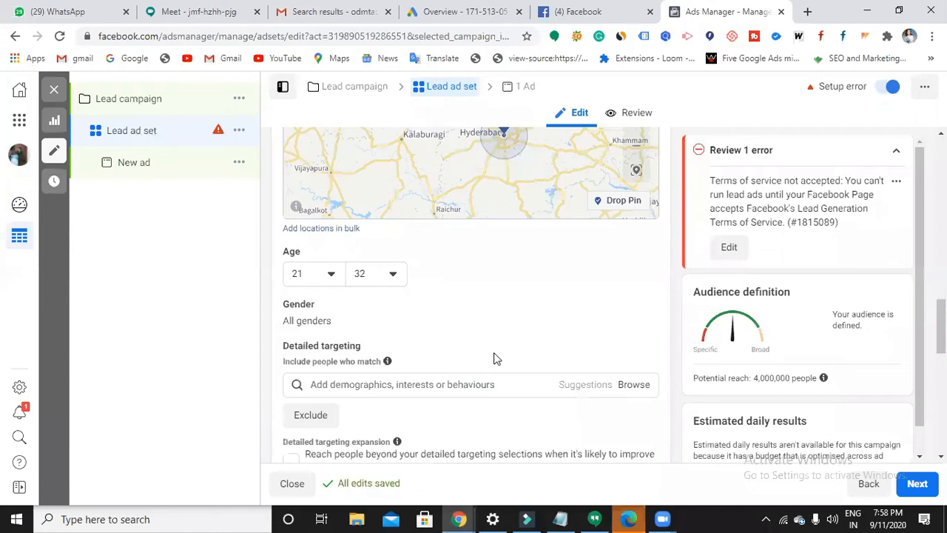
scroll(496, 360, down, 1)
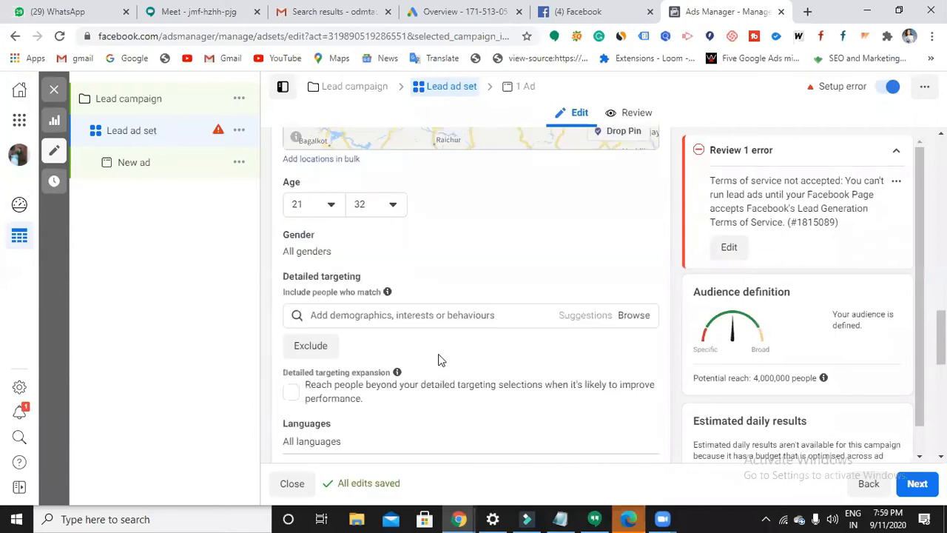
click(437, 316)
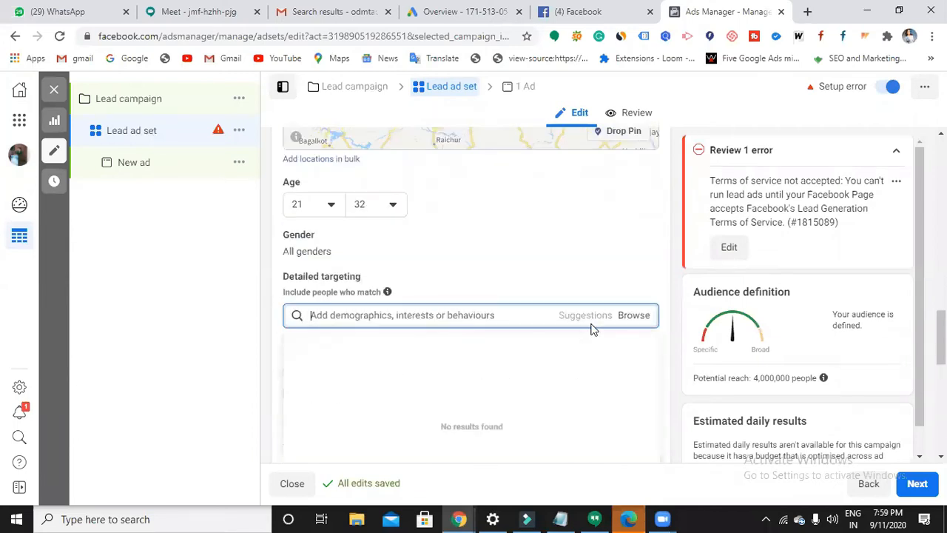
click(641, 320)
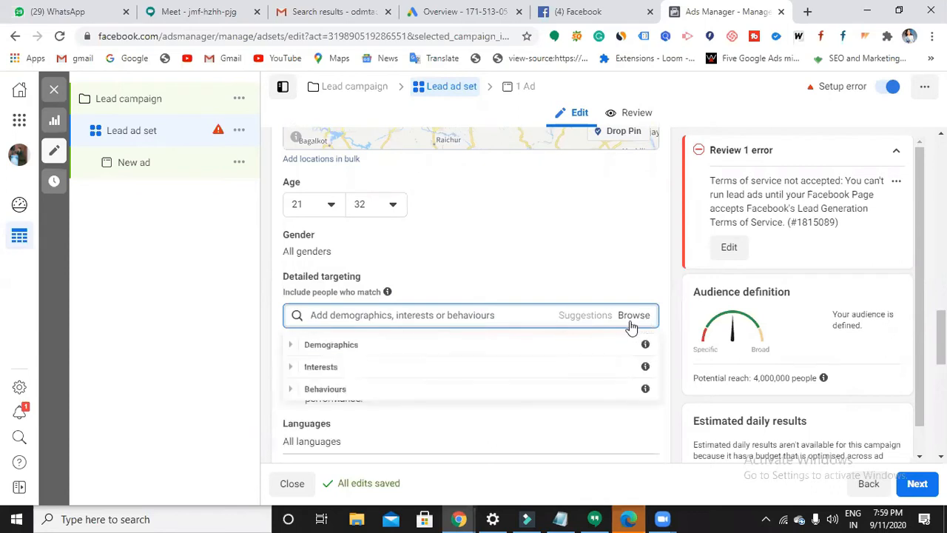
click(457, 351)
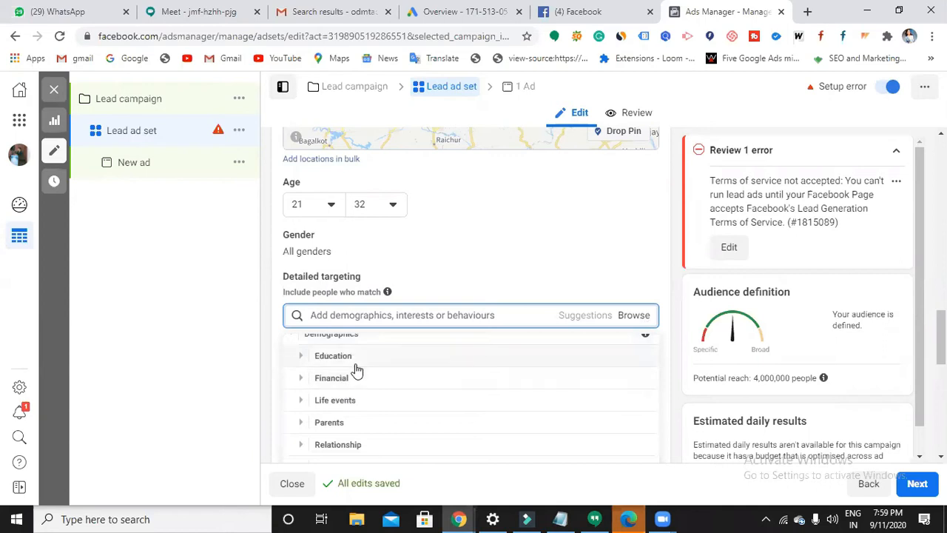
scroll(356, 370, down, 1)
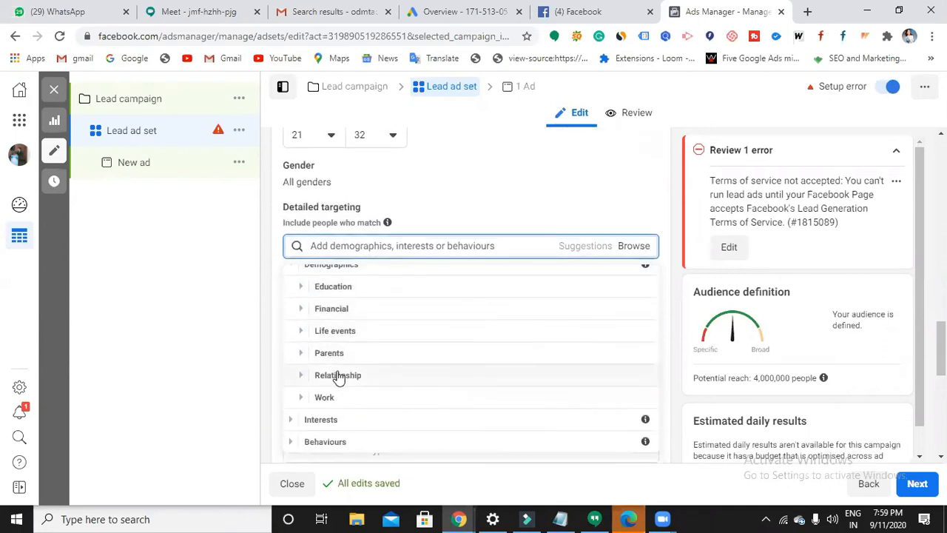
scroll(338, 376, down, 2)
click(349, 311)
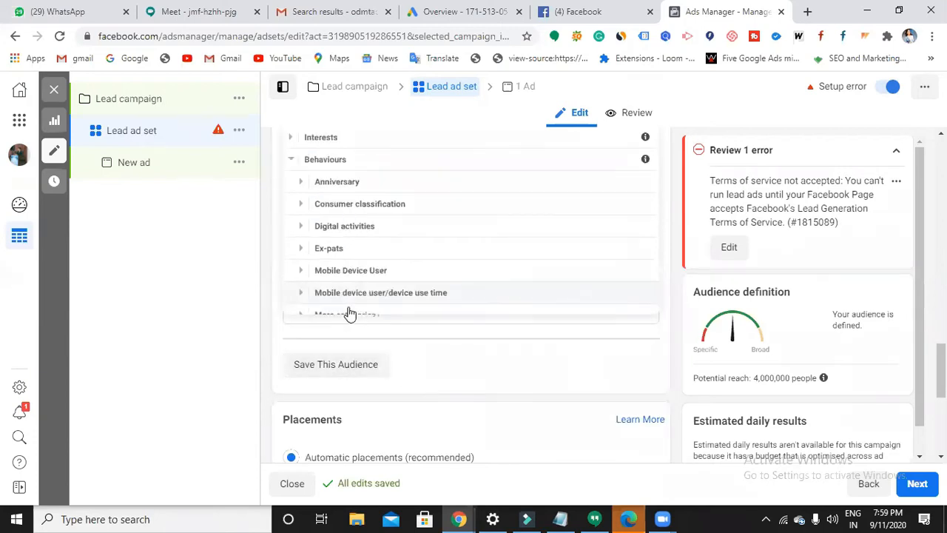
scroll(350, 314, down, 1)
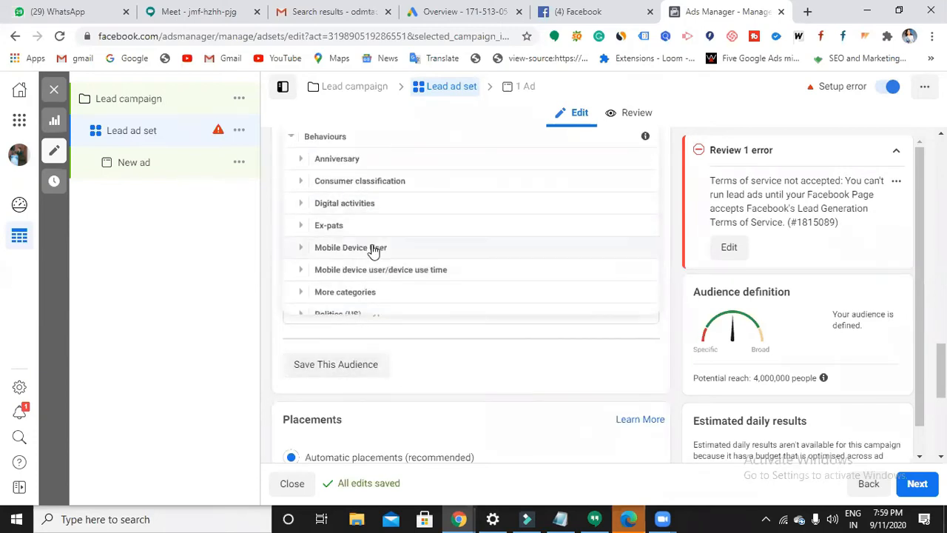
scroll(374, 267, down, 3)
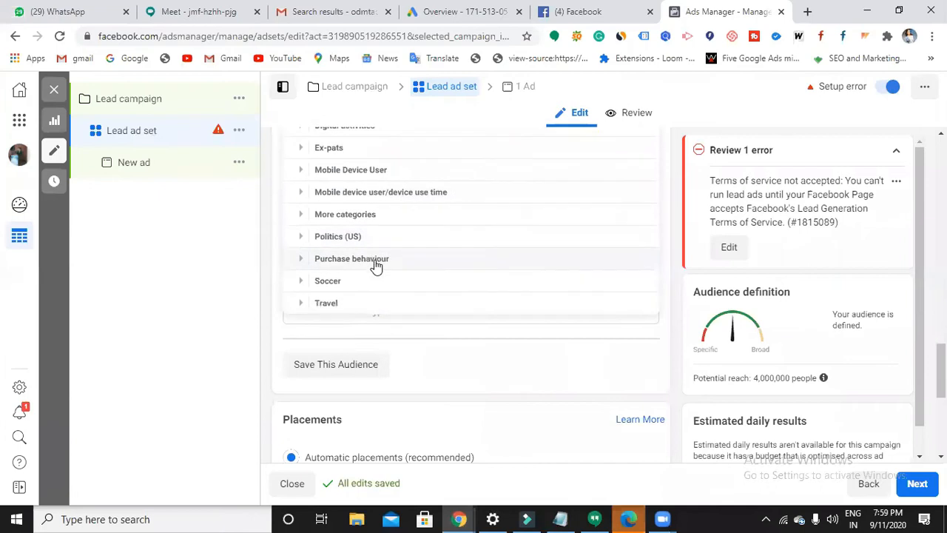
click(354, 281)
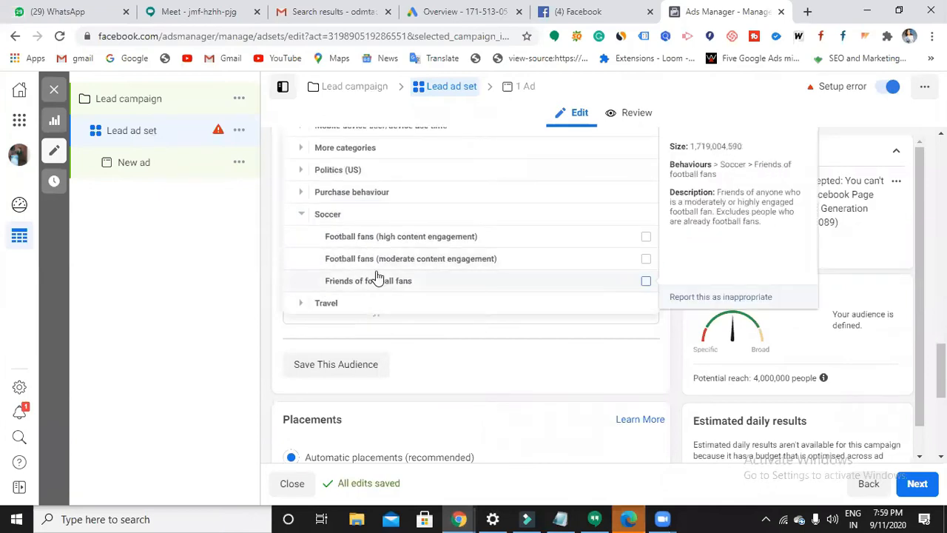
click(647, 241)
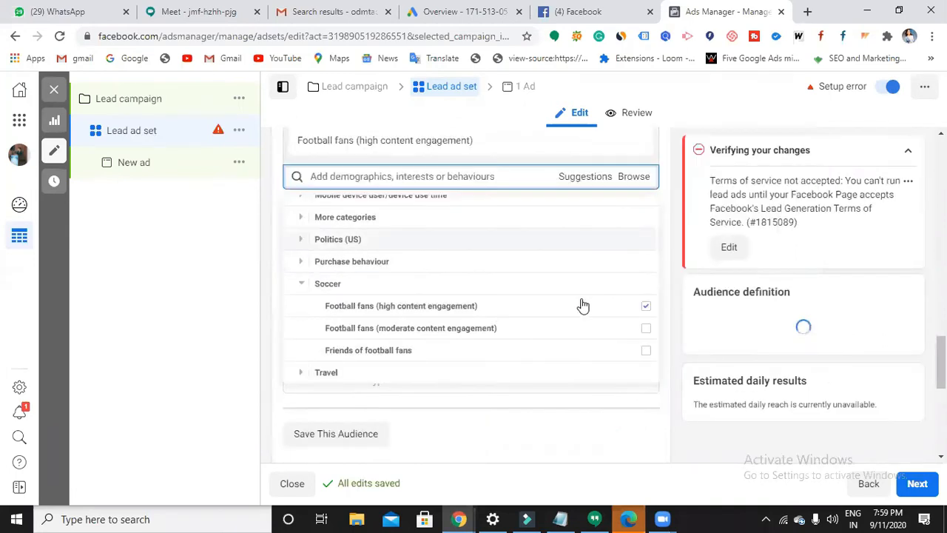
- Save the configured targeting as a reusable audience, keeping the prefilled audience name
scroll(444, 326, down, 3)
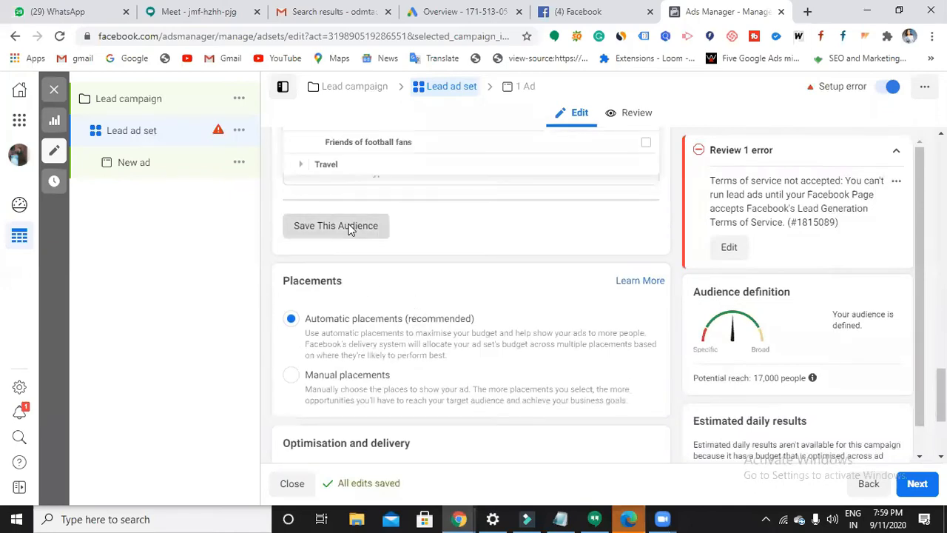
click(349, 228)
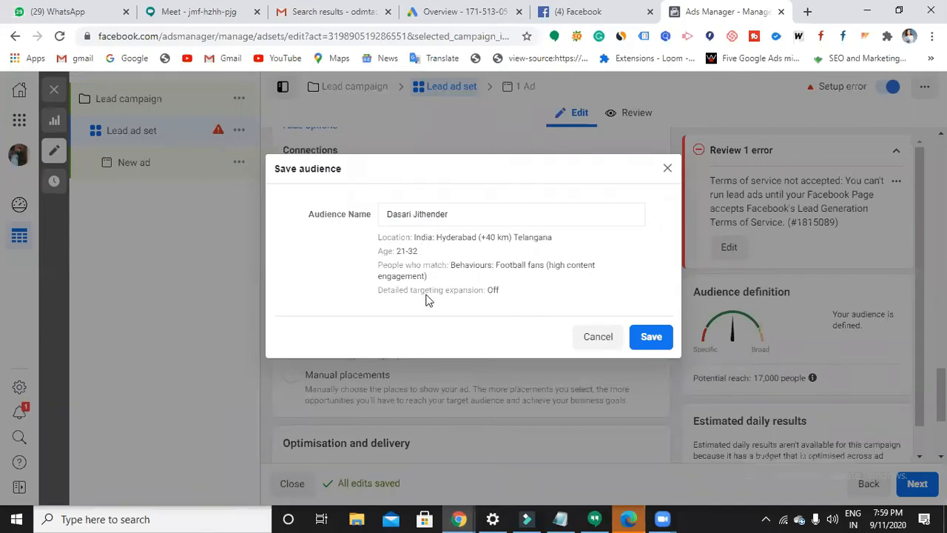
click(649, 338)
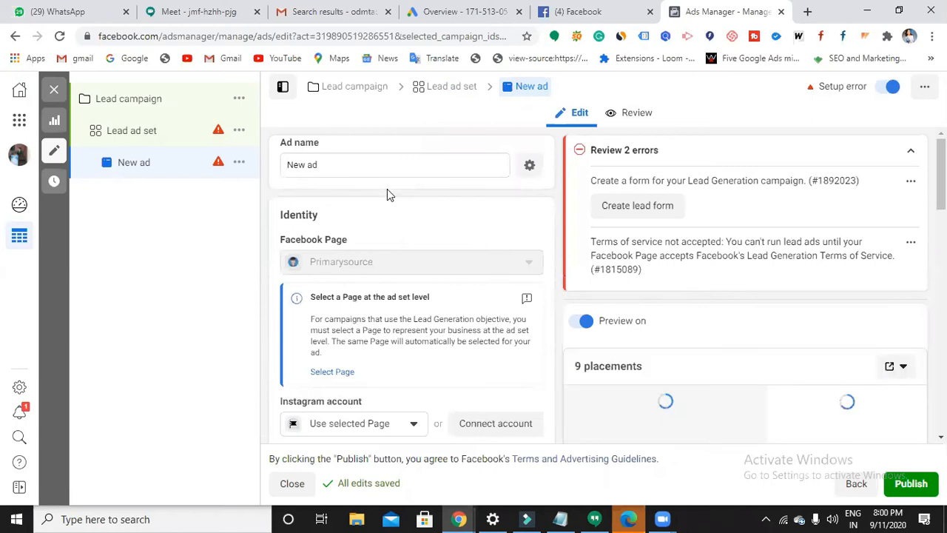
- Rename the new ad as Lead ad
click(348, 161)
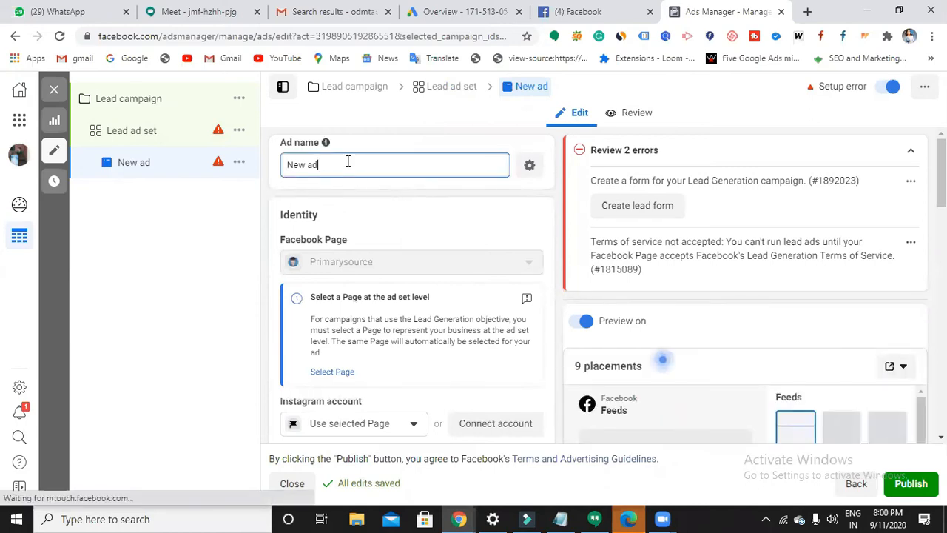
key(BackSpace)
key(BackSpace)
key(BackSpace)
key(BackSpace)
key(BackSpace)
key(BackSpace)
text(L)
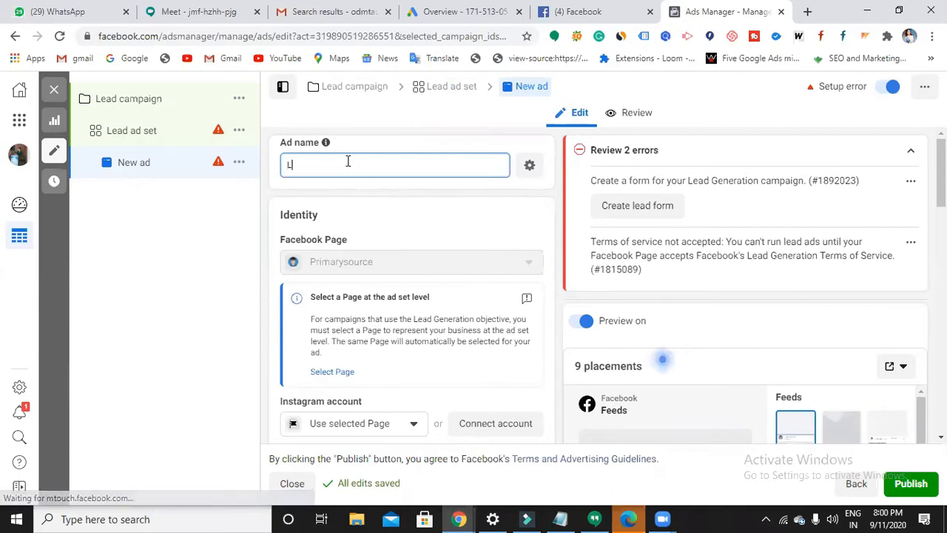
text(ead ad)
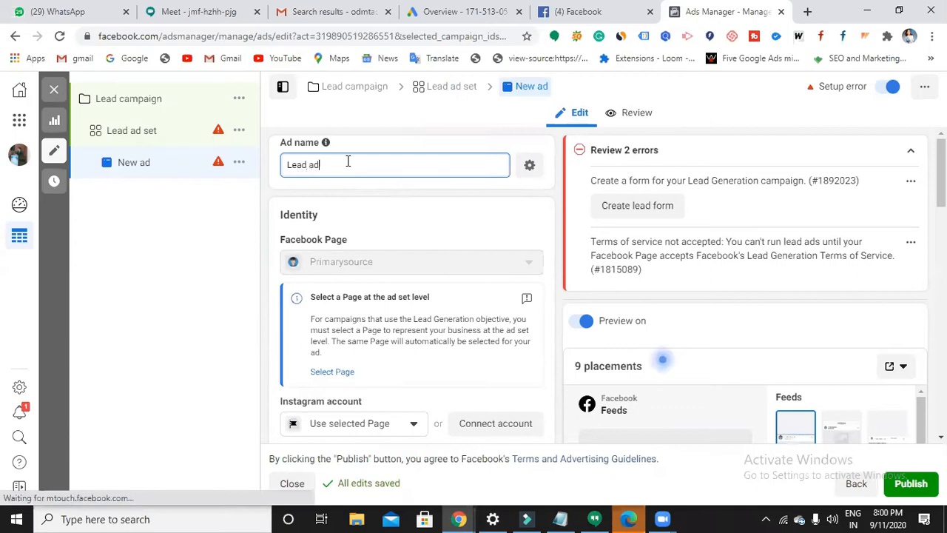
- Upload the image "WhatsApp Image 2020-09-09 at 1.50.15 AM" from Downloads and add it as the ad's media
scroll(377, 181, down, 2)
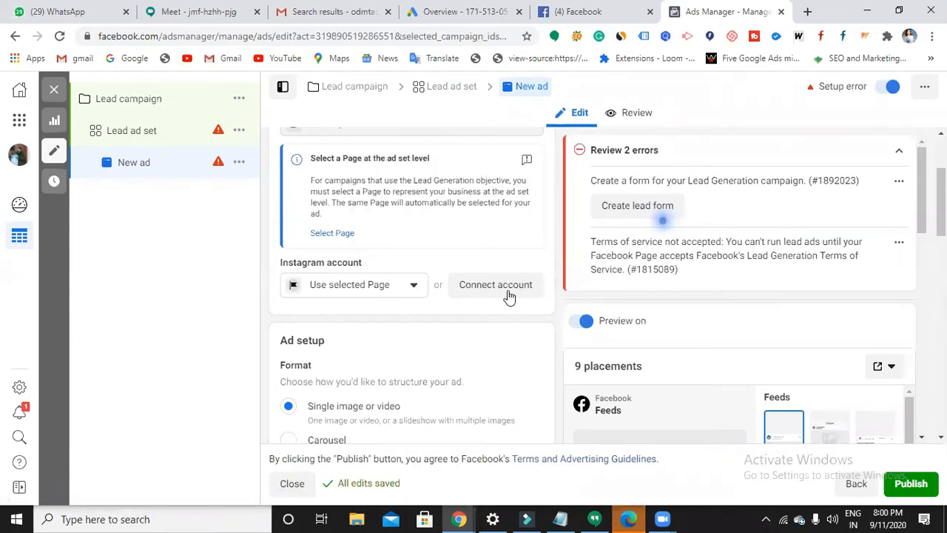
scroll(444, 341, down, 1)
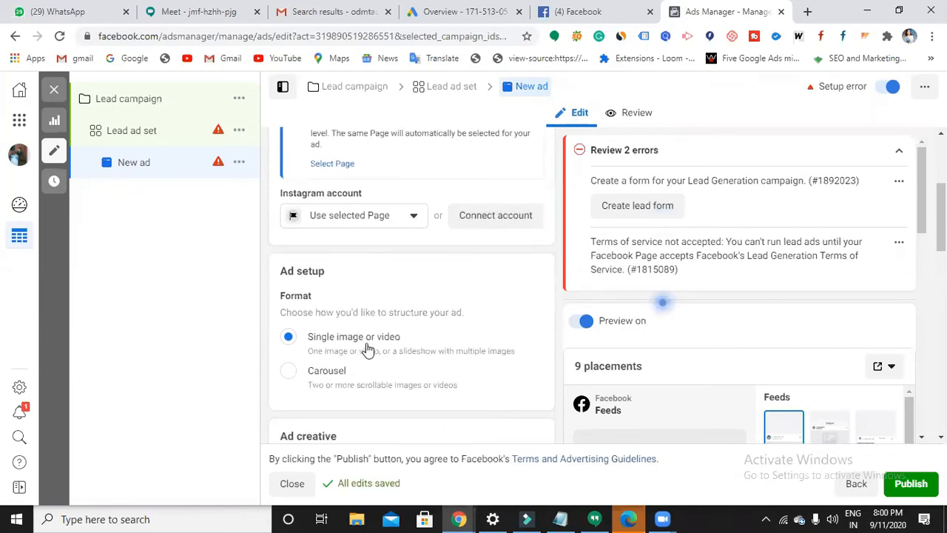
scroll(385, 347, down, 1)
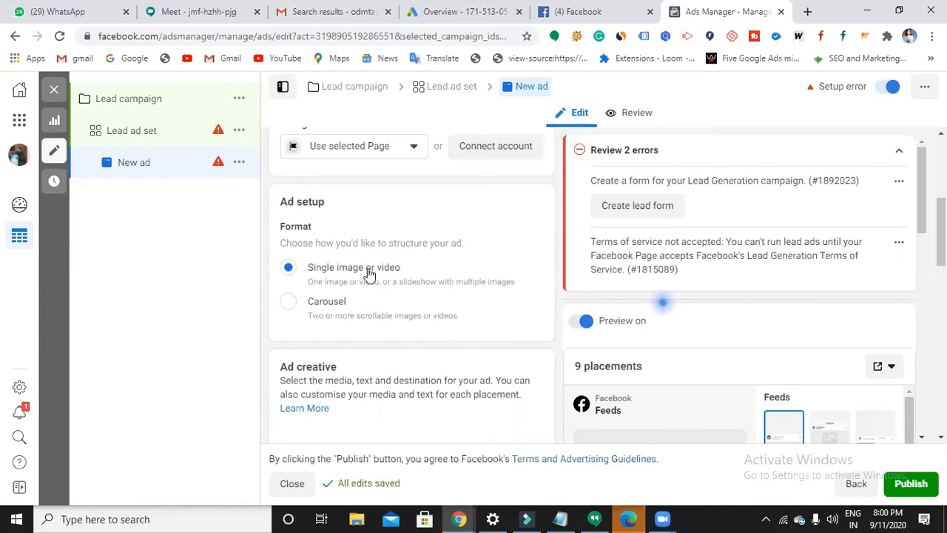
scroll(391, 347, down, 3)
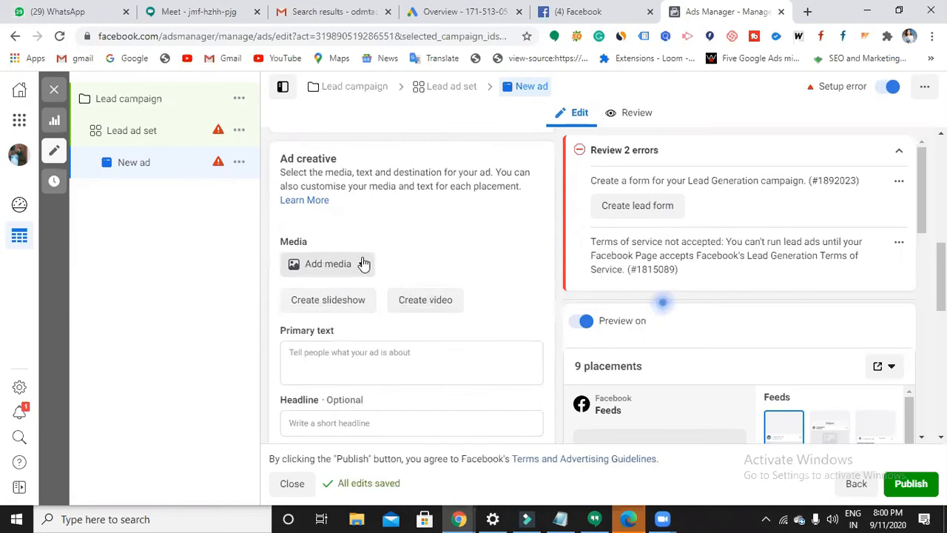
click(364, 264)
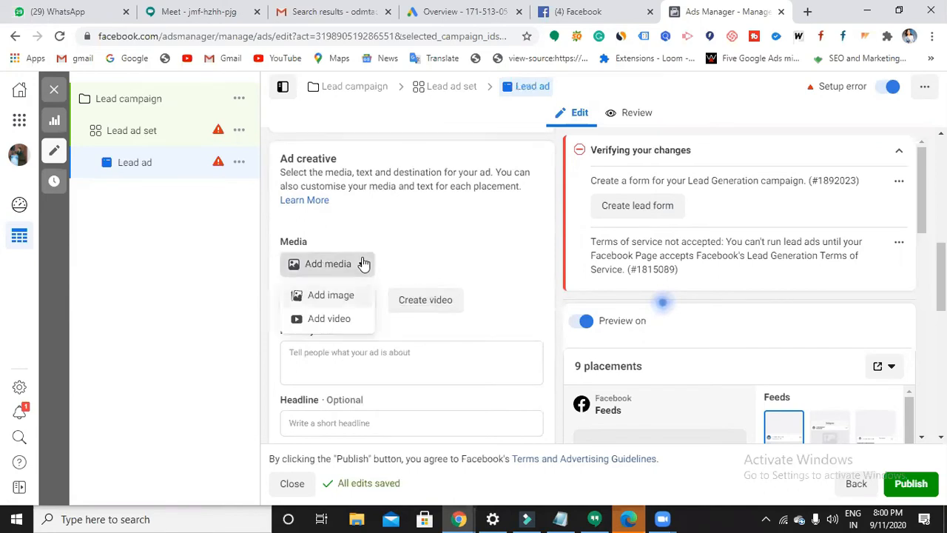
click(345, 297)
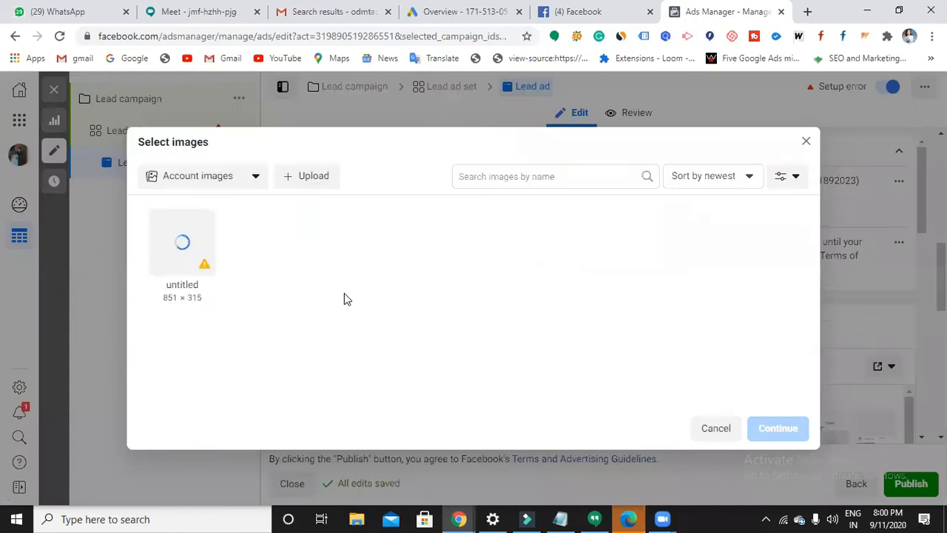
click(320, 179)
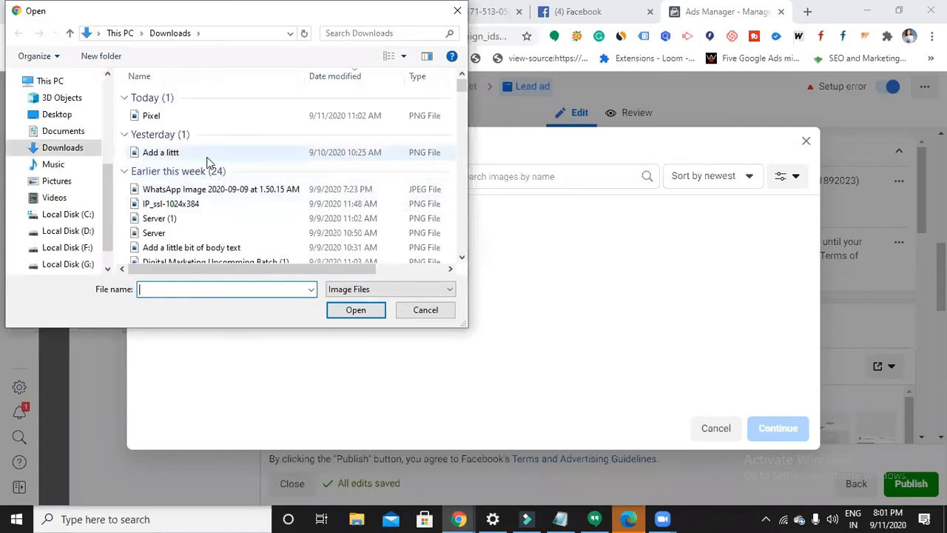
click(244, 189)
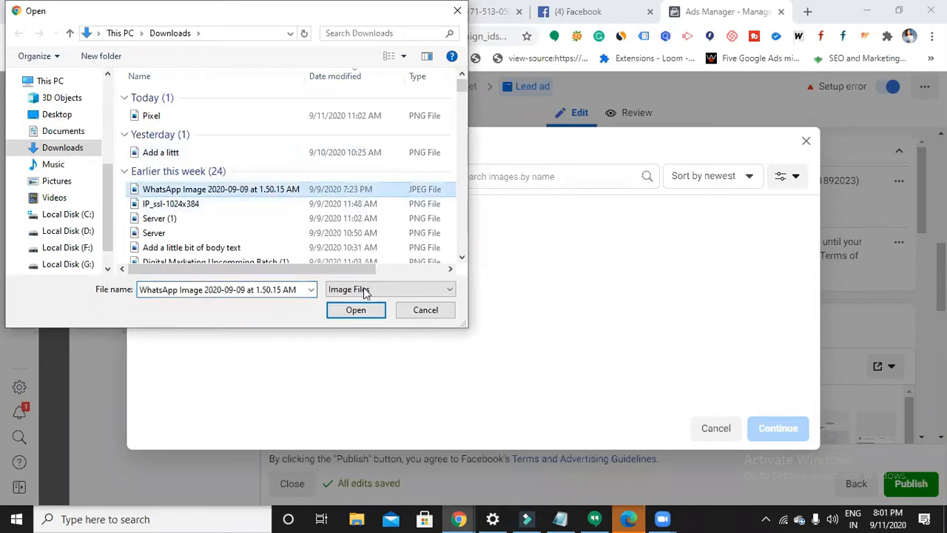
click(363, 311)
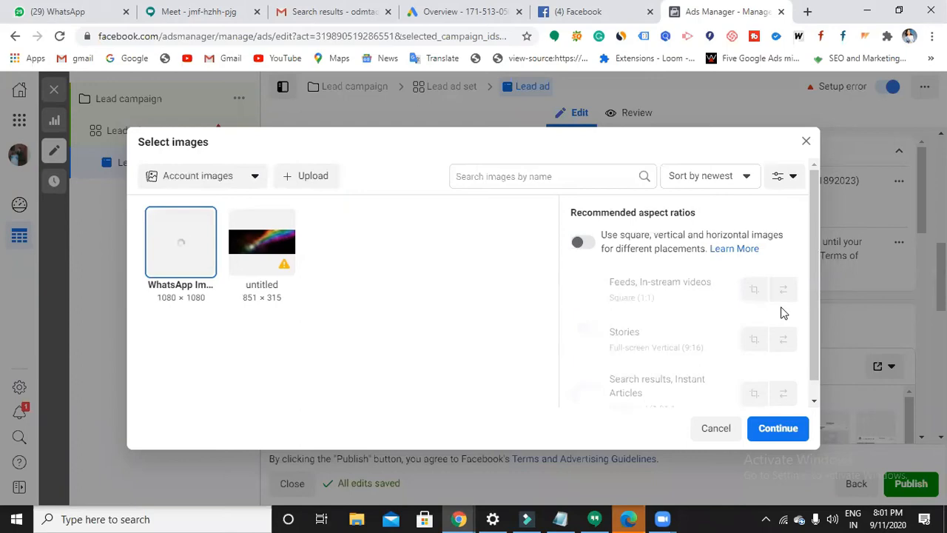
mouse_move(742, 350)
click(778, 428)
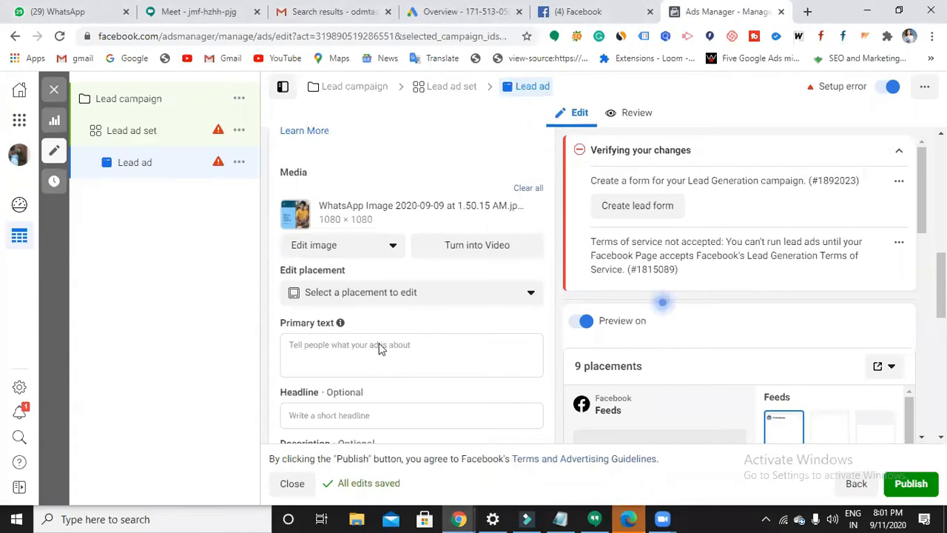
- Enter "Learn Digital Marketing Onlline & Earn moneyonline" as the ad's primary text
click(379, 348)
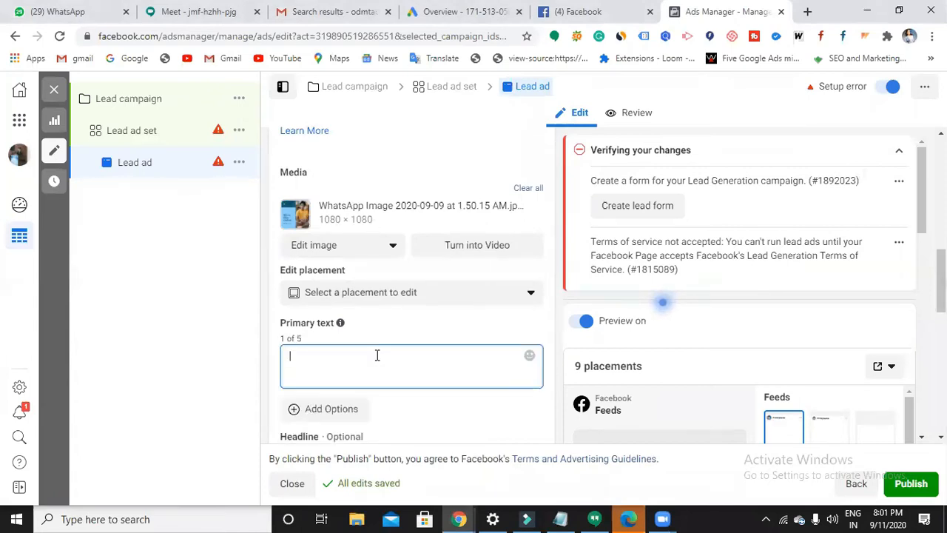
text(4)
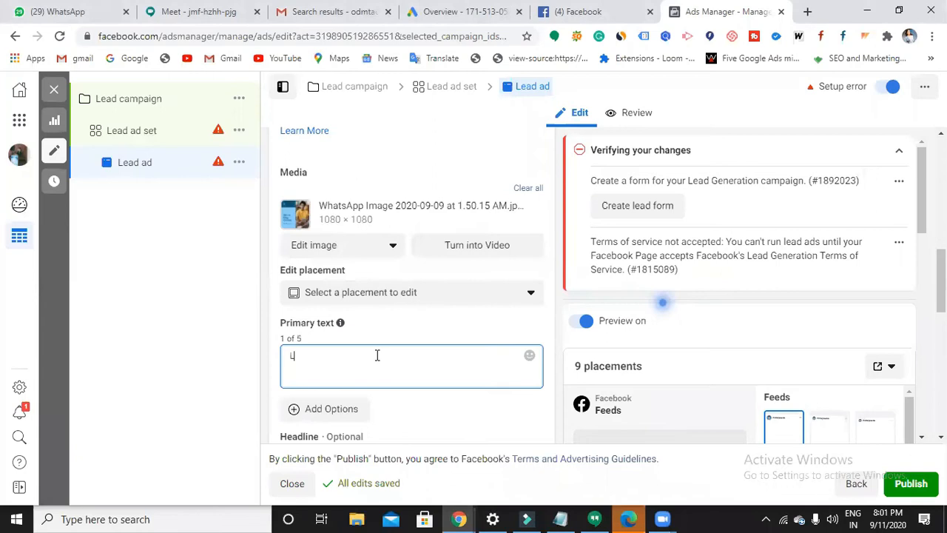
text(earn D)
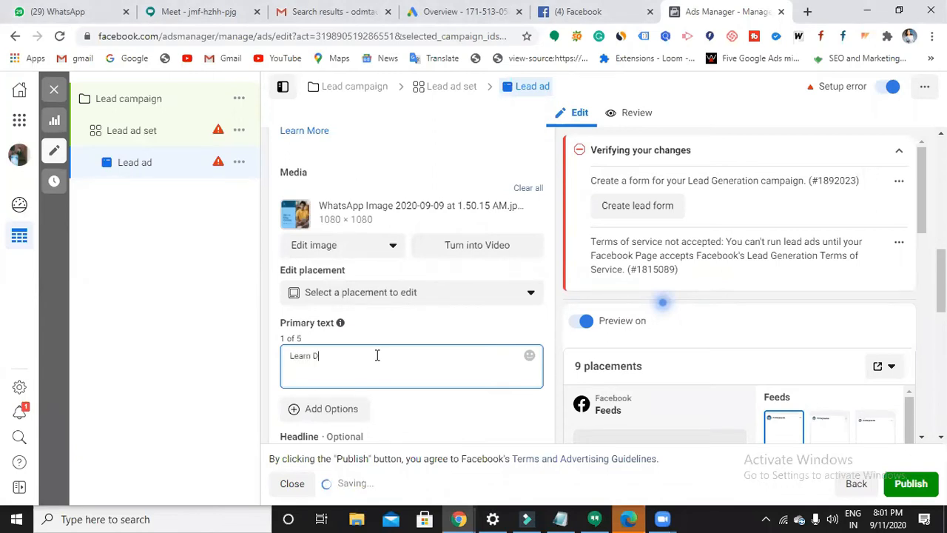
text(igital M)
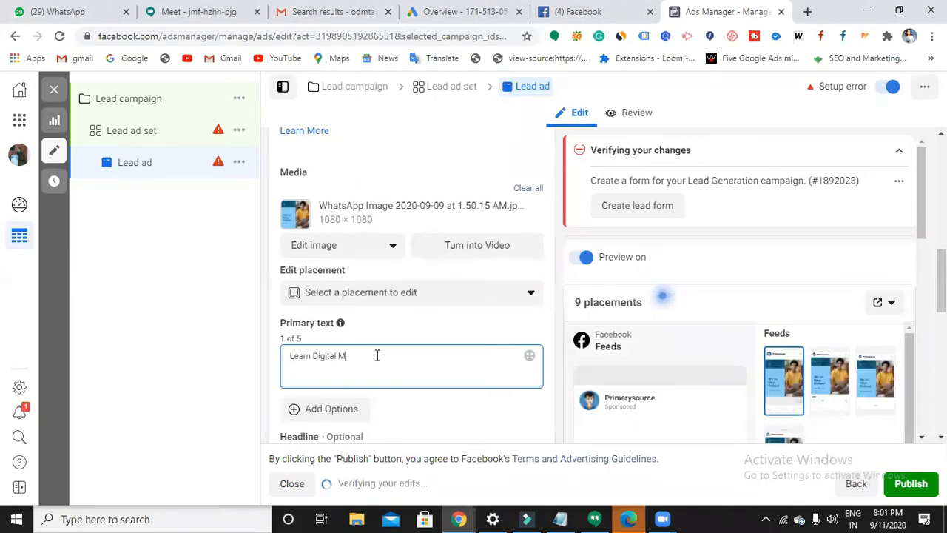
text(arketing Online)
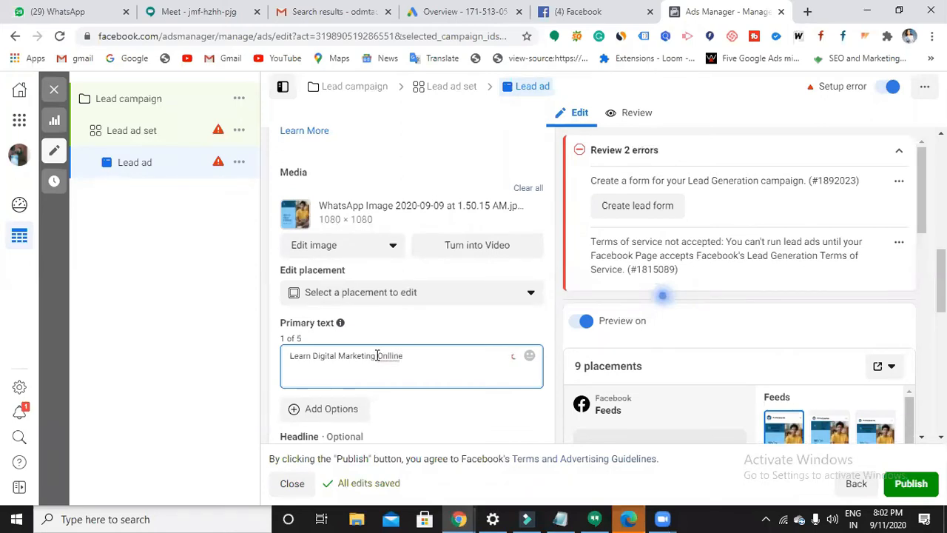
text( & )
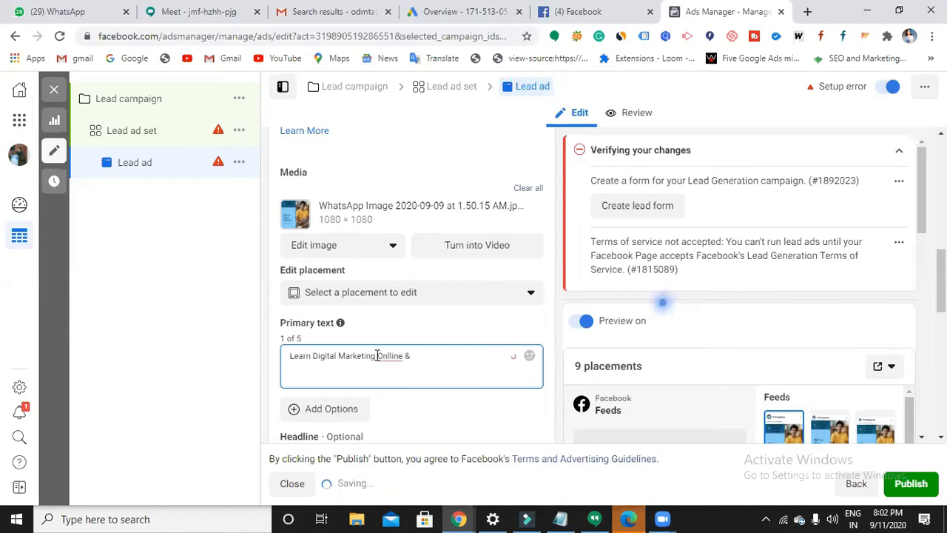
text(Earn moneyonline)
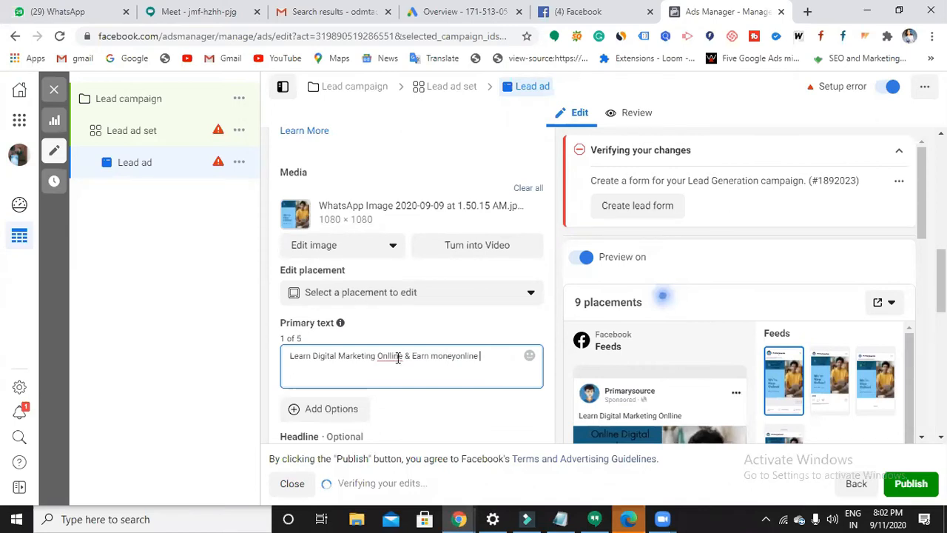
- Enter "Digital Marketing Traiing" as the ad's headline
scroll(420, 361, down, 3)
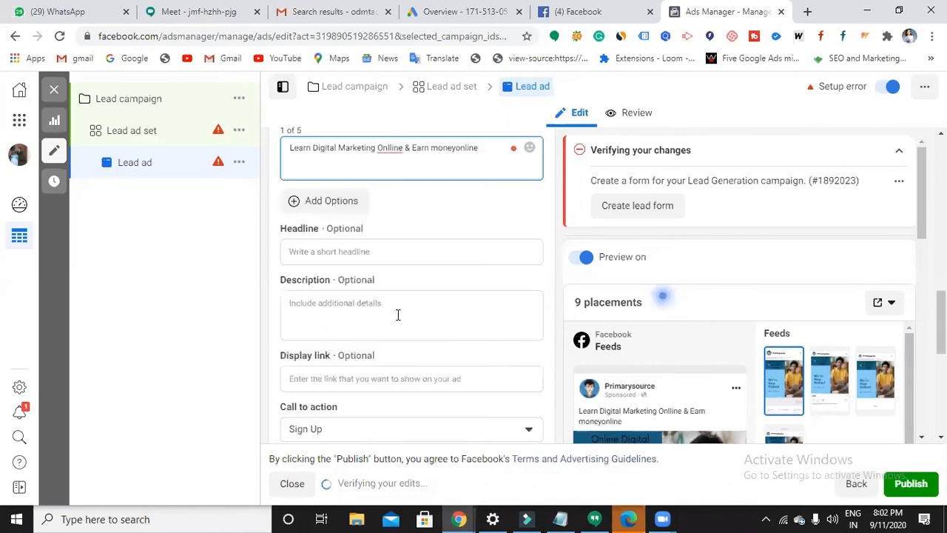
click(374, 251)
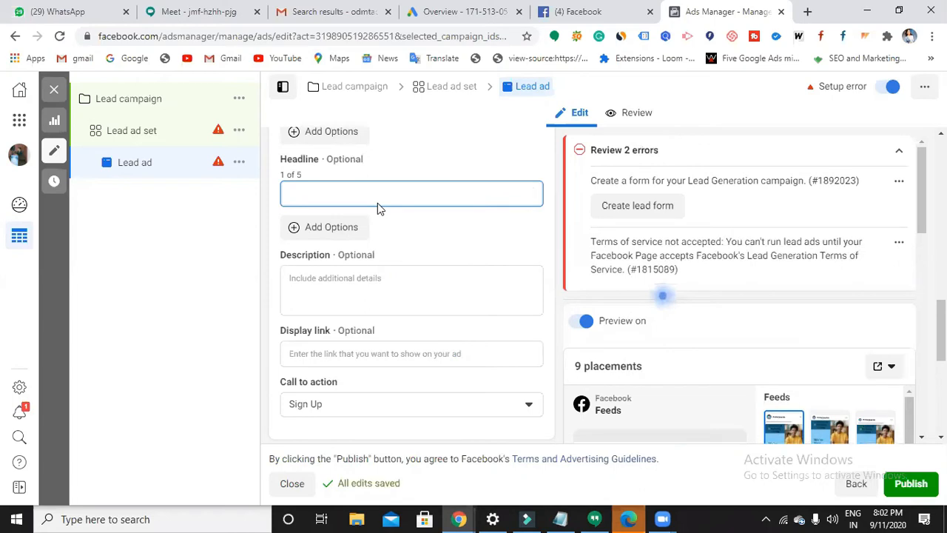
text(Digital Marketing)
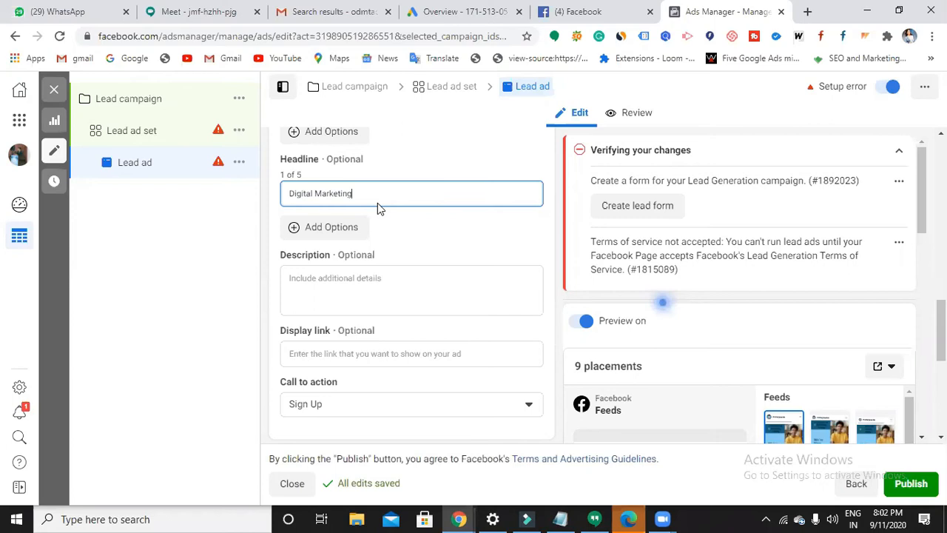
text( T)
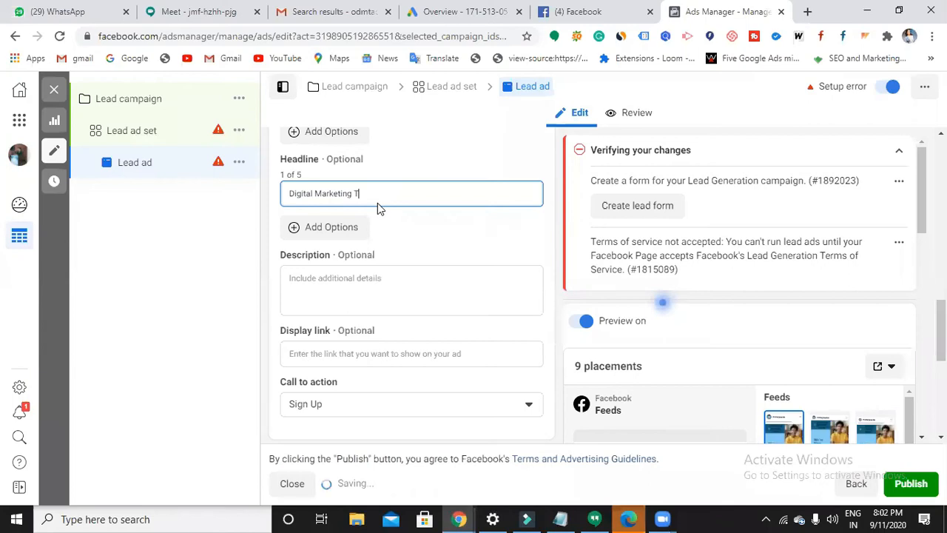
text(raiing)
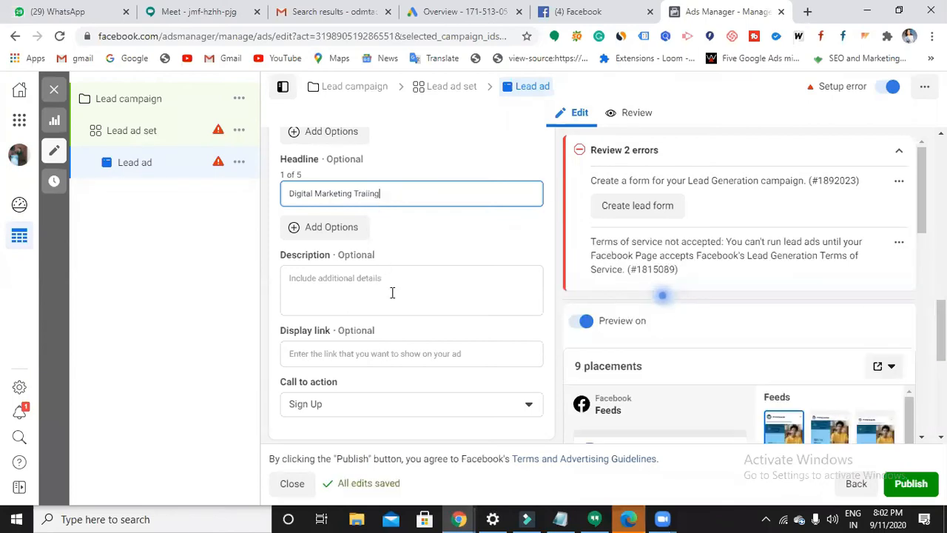
- Leave the ad description empty, open primarysource.in in a new browser tab and copy its address
click(503, 290)
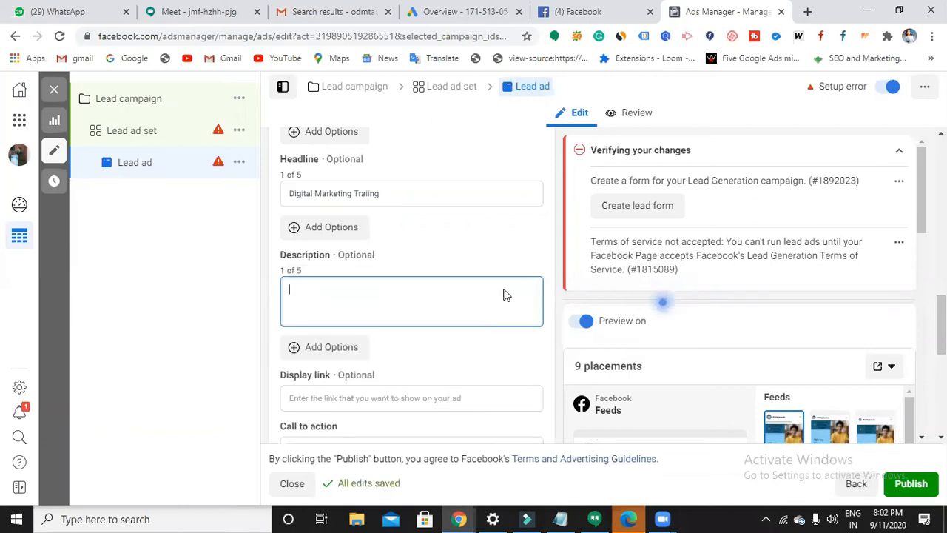
scroll(464, 285, down, 4)
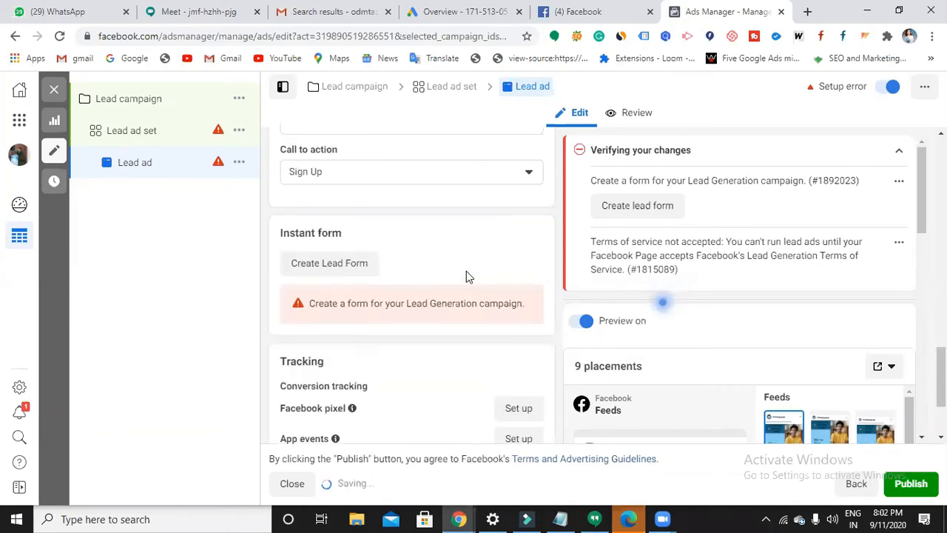
scroll(365, 261, up, 2)
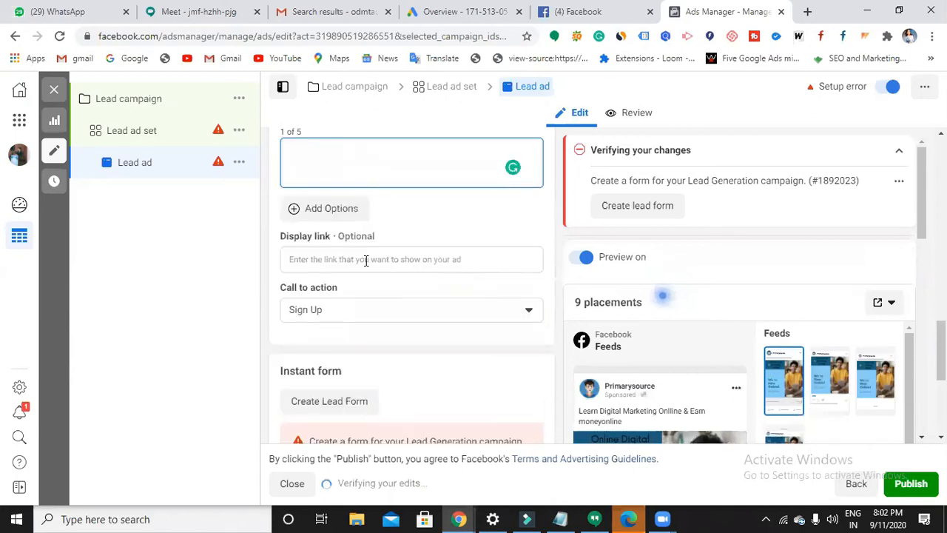
click(366, 260)
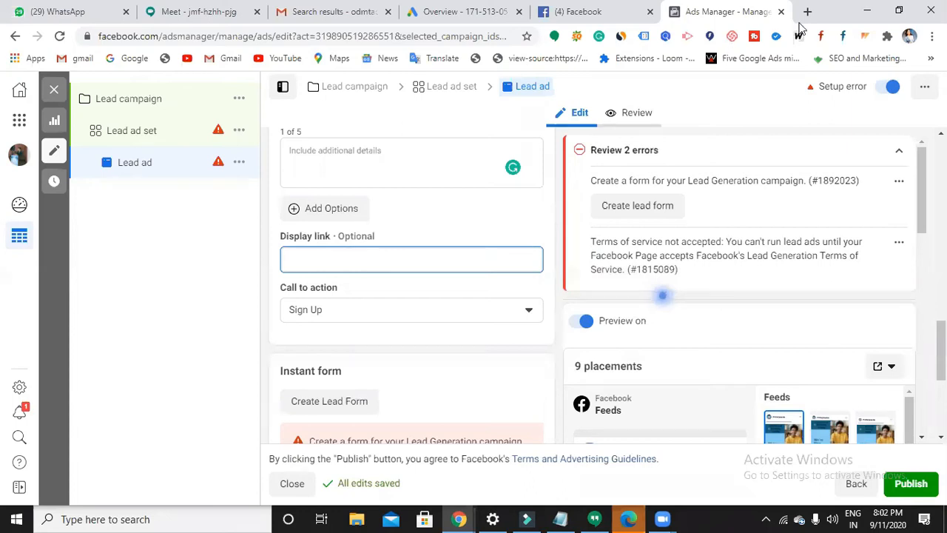
key(ctrl+t)
click(465, 36)
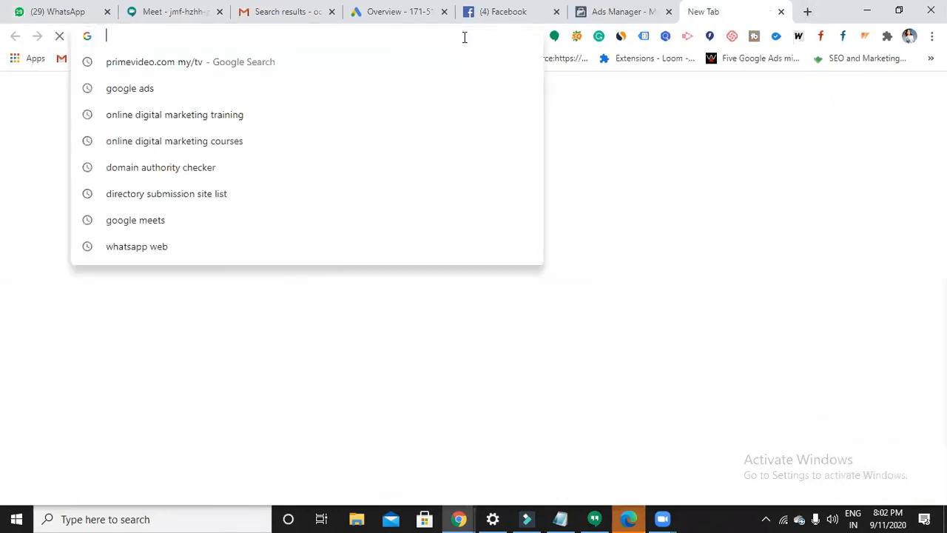
text(d)
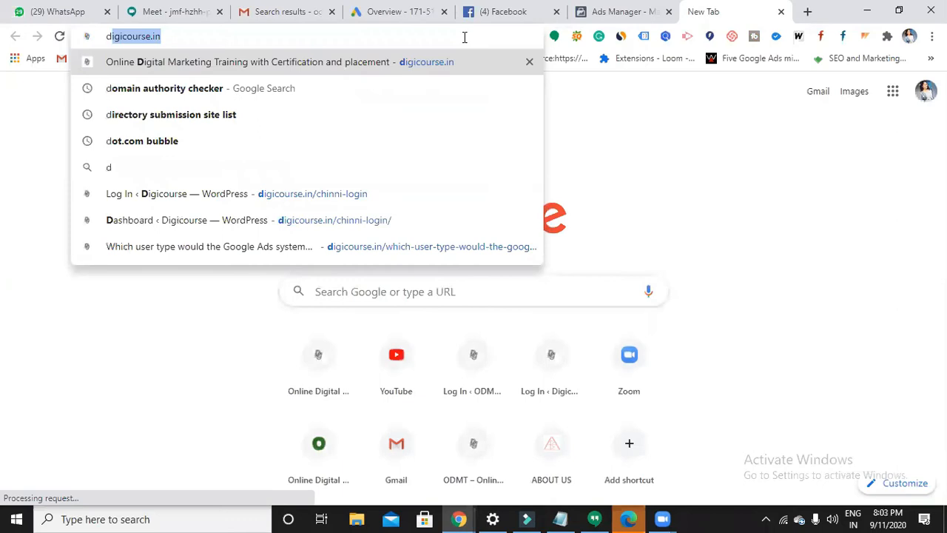
key(Escape)
text(primarys)
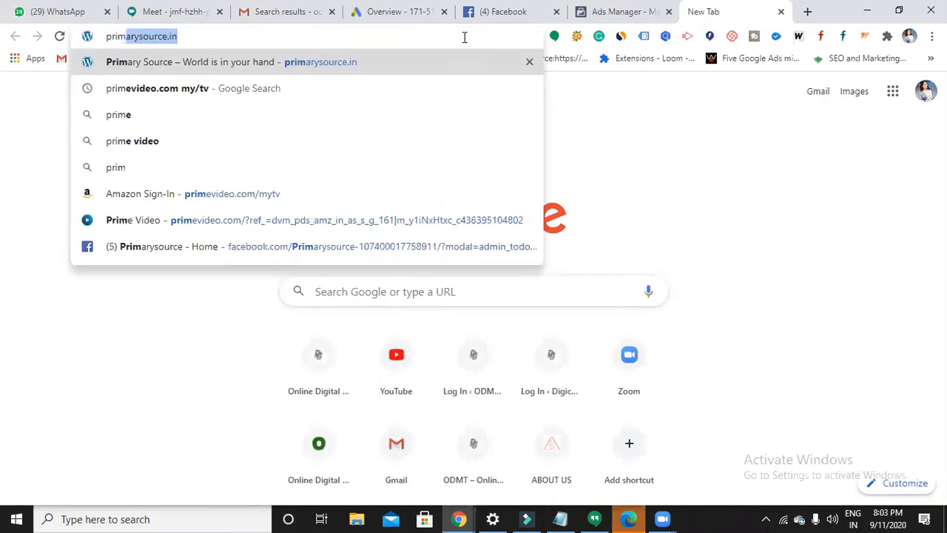
key(Return)
click(121, 35)
key(ctrl+c)
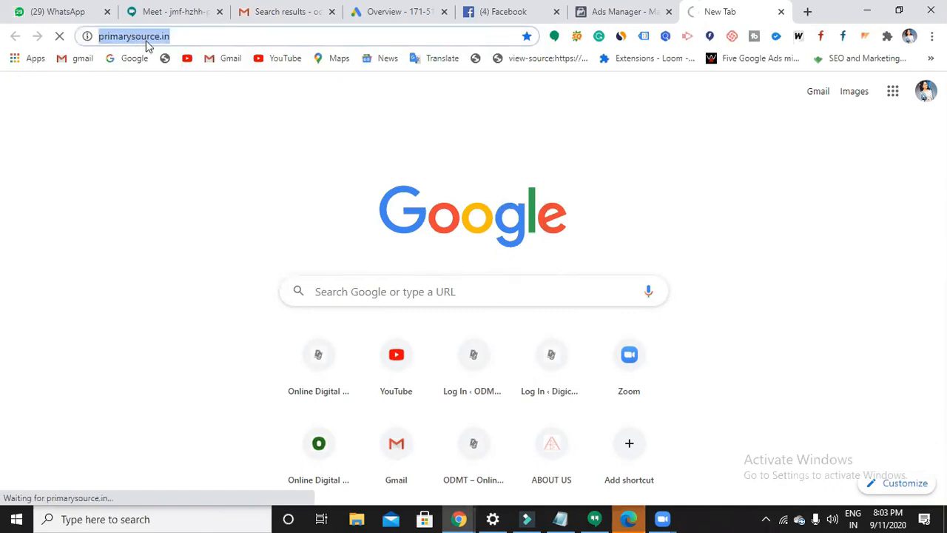
click(633, 19)
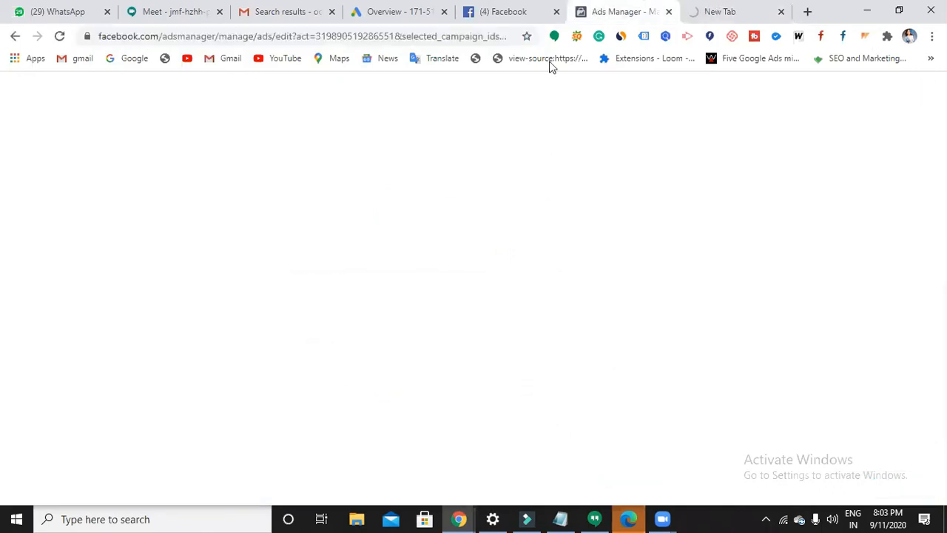
click(509, 13)
click(629, 12)
key(ctrl+v)
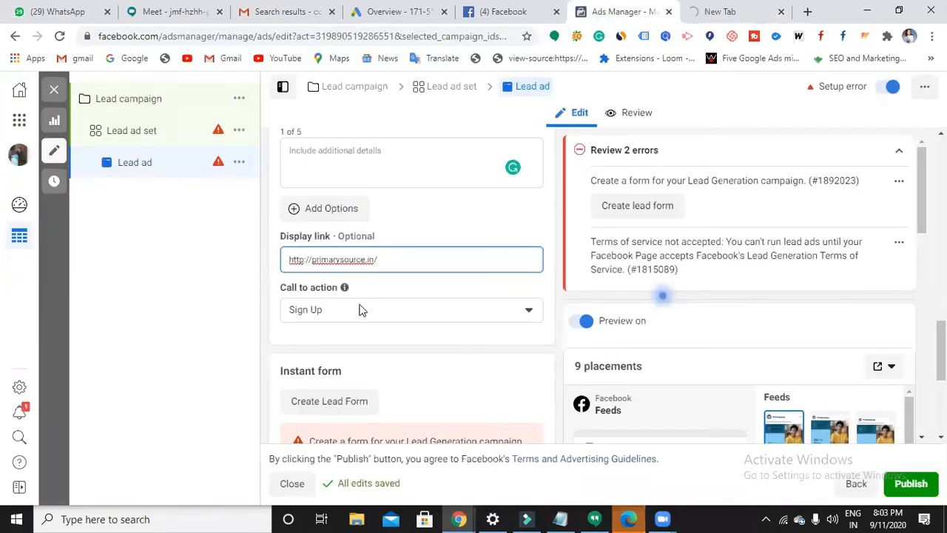
- Review the available call-to-action options and keep Sign Up for the ad
click(530, 312)
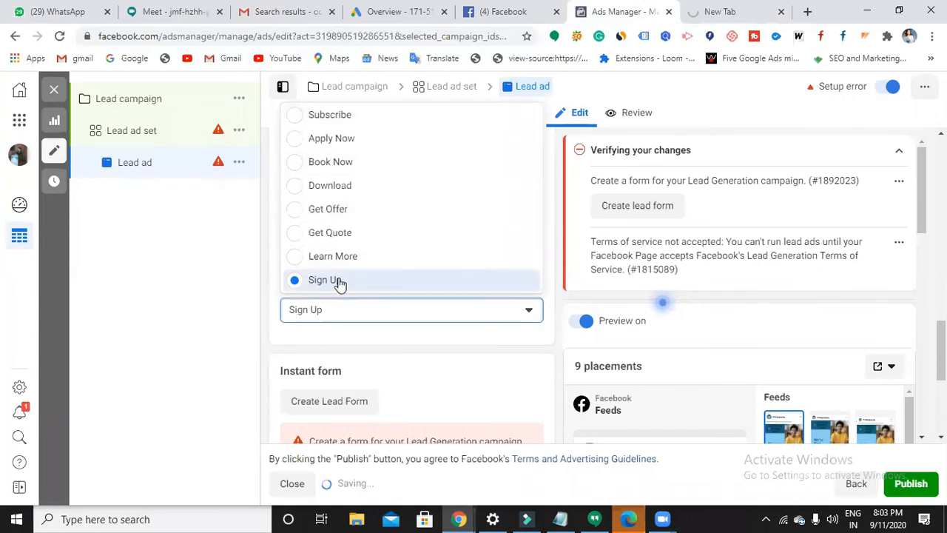
click(395, 306)
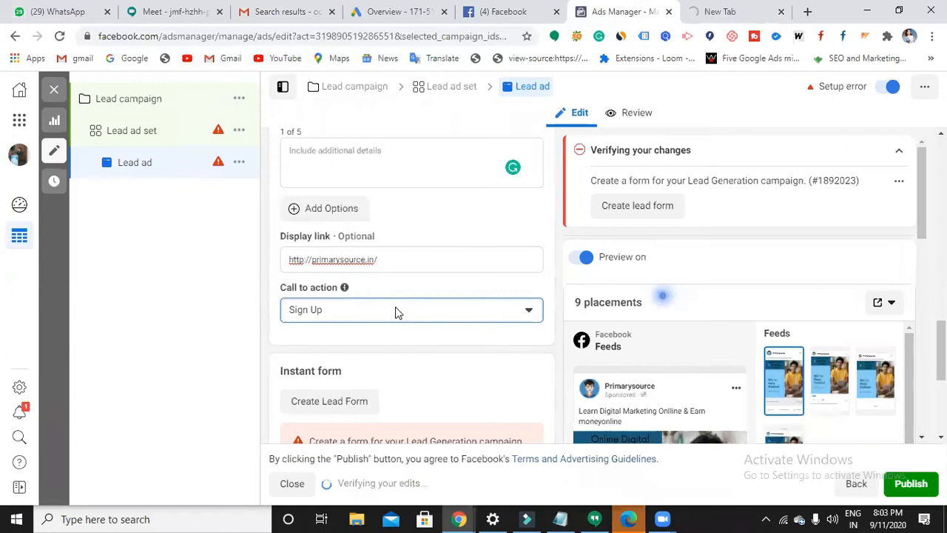
scroll(396, 310, down, 1)
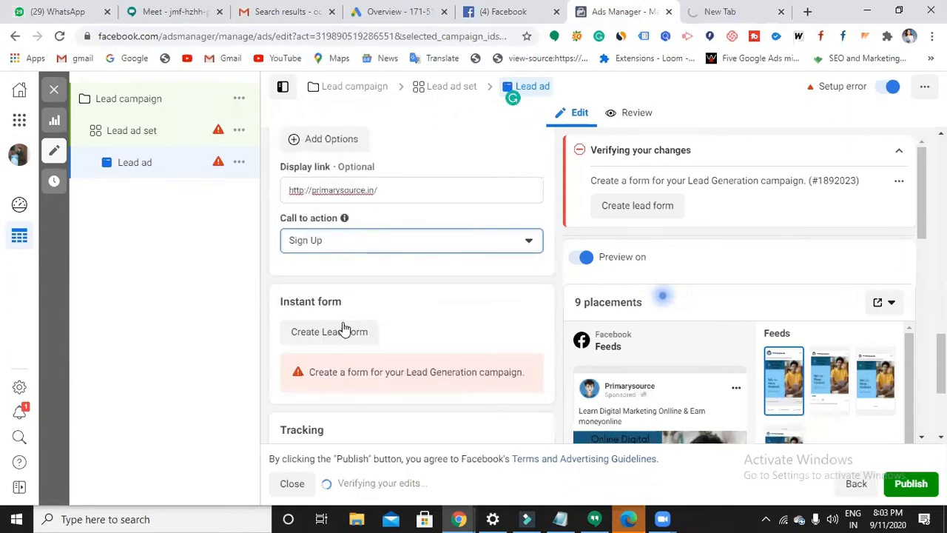
- Check the ad's Facebook feed preview, dismissing the placement tip, and start creating a lead form for the ad
scroll(392, 313, down, 1)
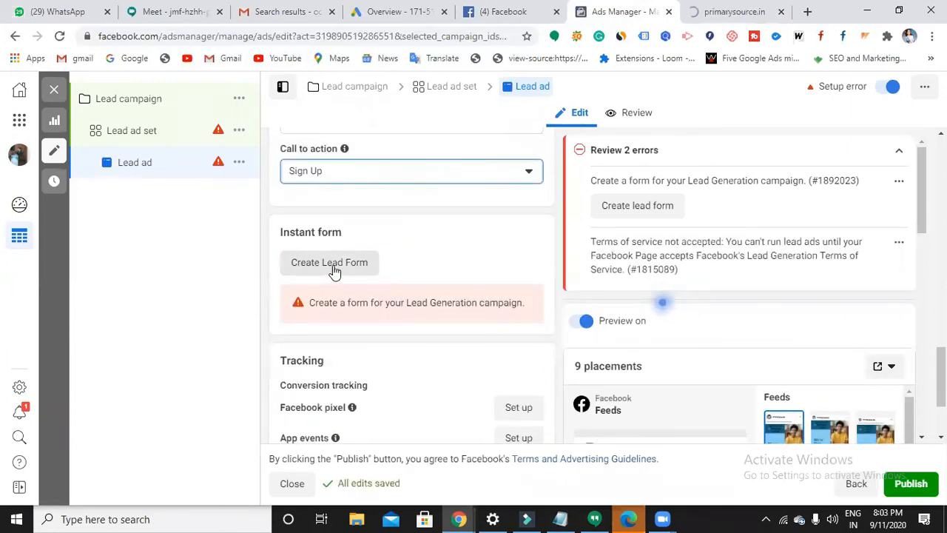
mouse_move(782, 330)
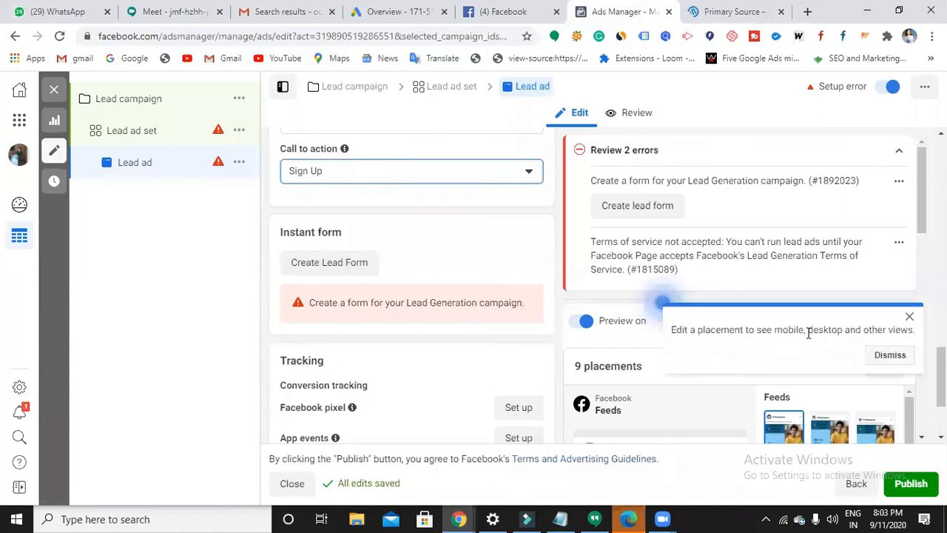
click(909, 319)
scroll(674, 354, down, 2)
scroll(655, 333, down, 1)
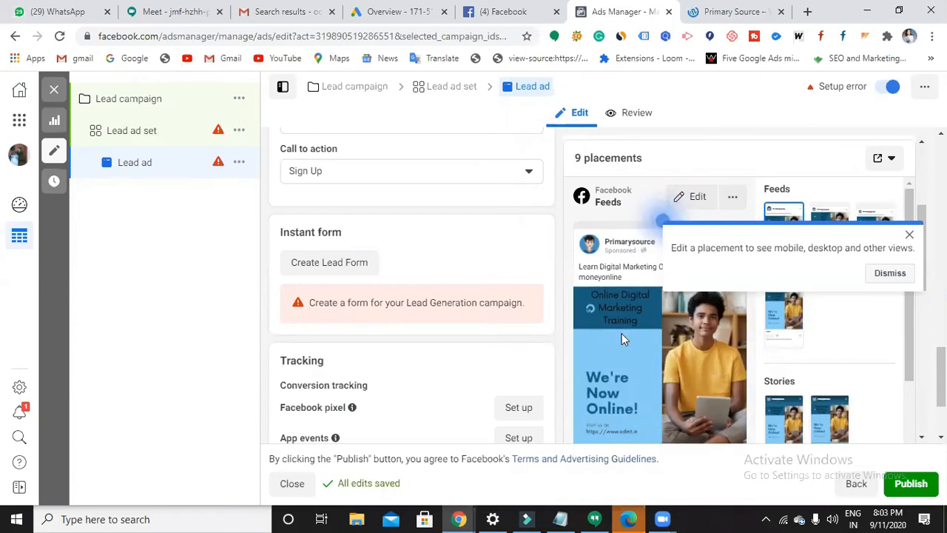
click(911, 237)
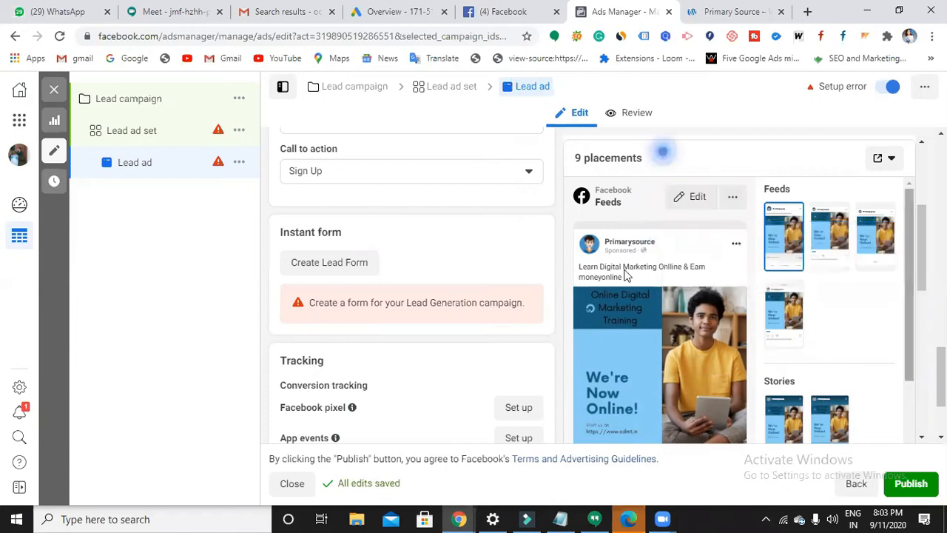
click(336, 273)
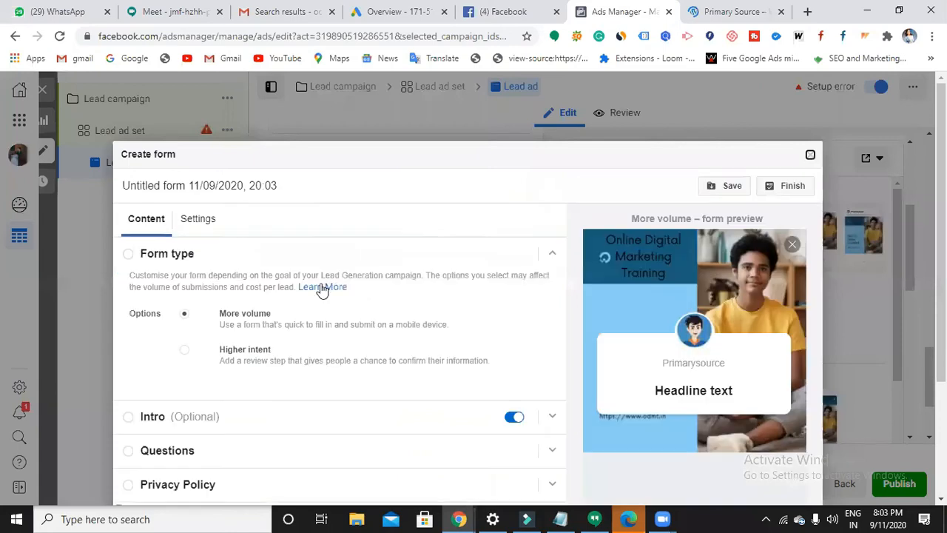
- Review the new form's type, intro and questions sections, keeping the More volume form type
click(129, 259)
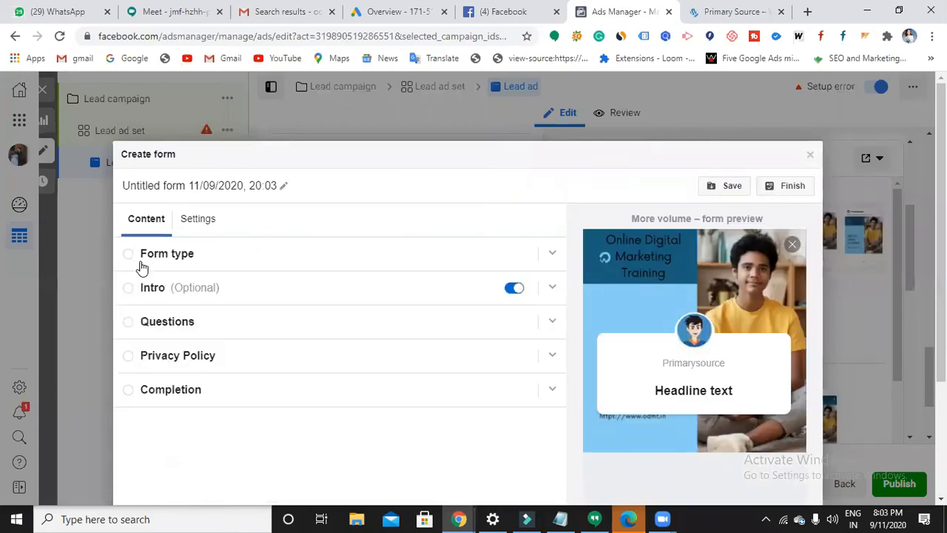
click(131, 262)
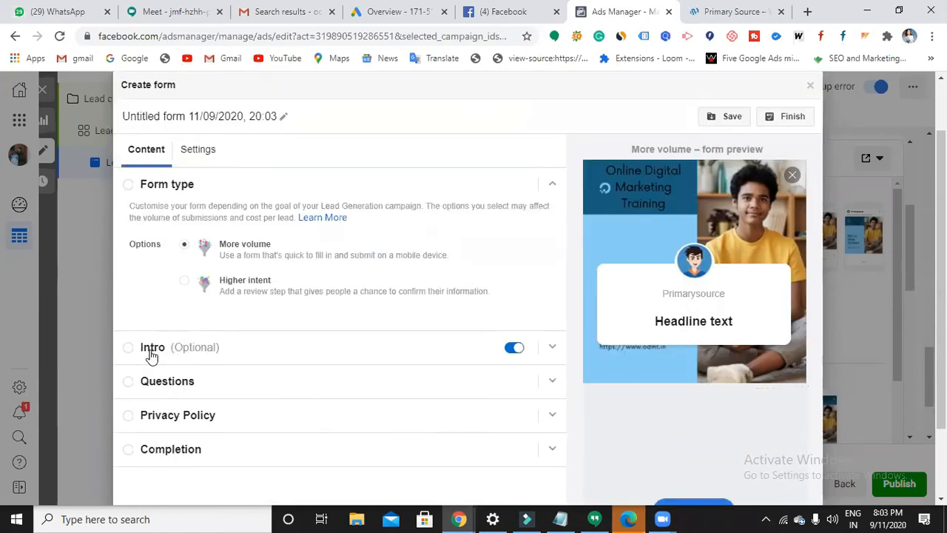
click(127, 352)
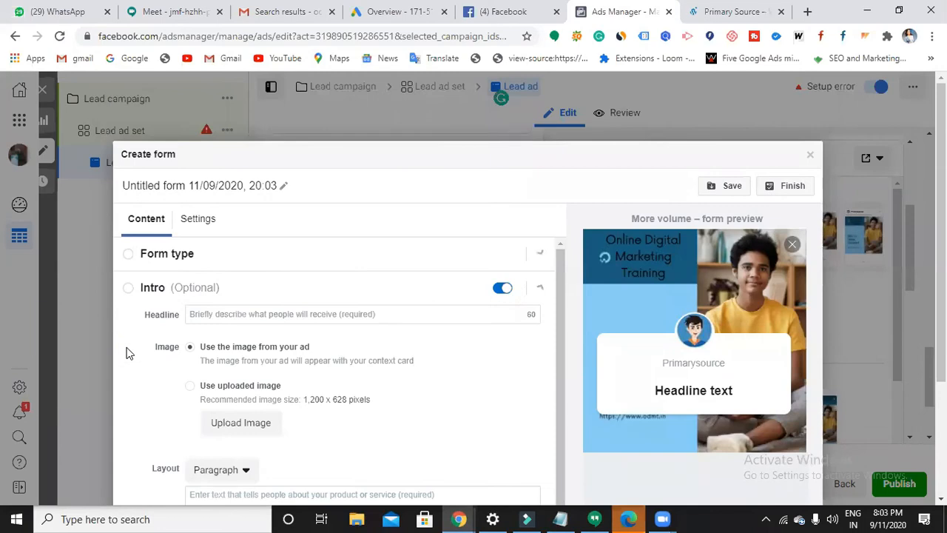
scroll(255, 285, down, 1)
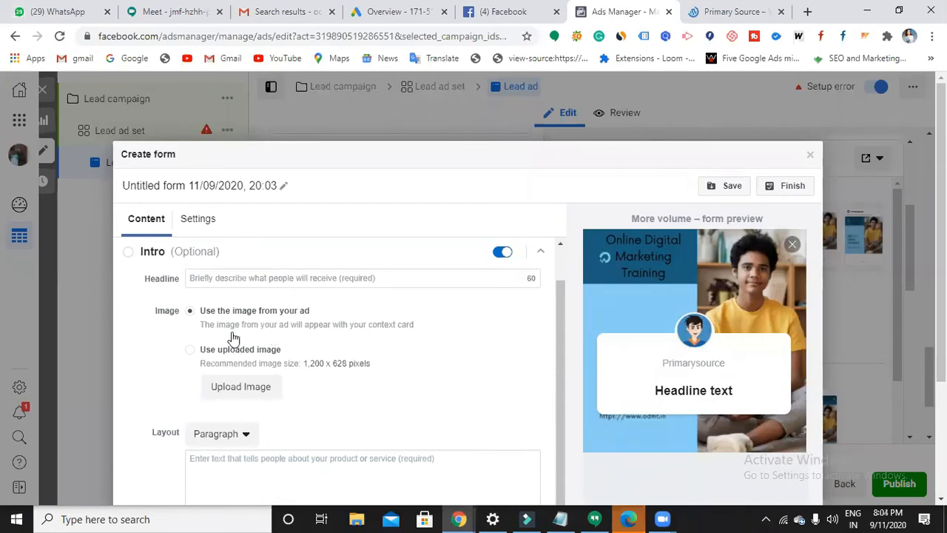
scroll(229, 374, down, 2)
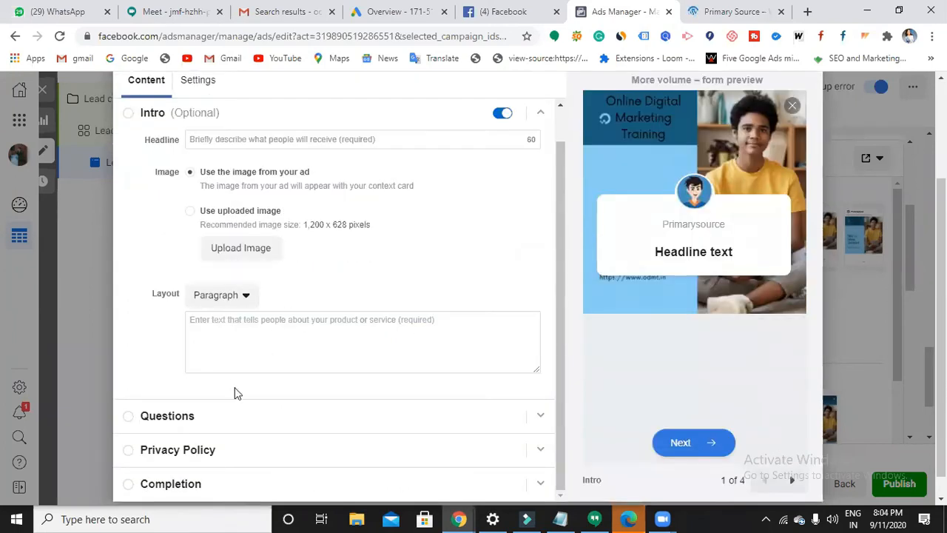
click(129, 420)
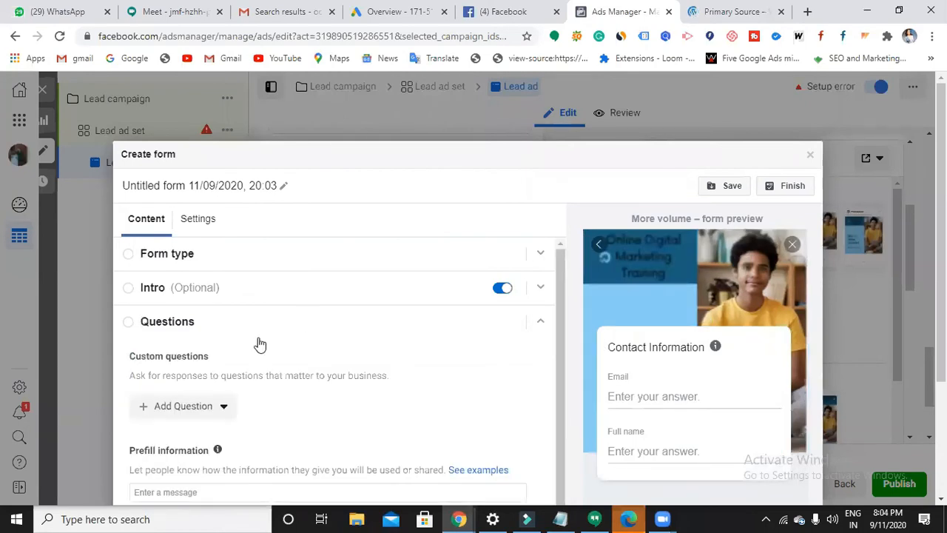
scroll(265, 339, down, 1)
scroll(265, 335, up, 1)
click(128, 261)
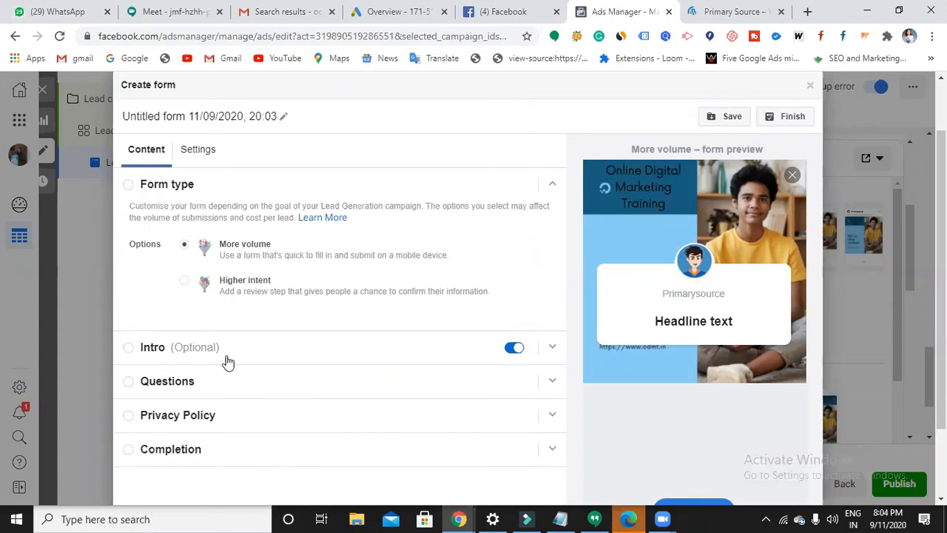
- Add a Phone number contact field to the form's questions and move Full name above Email
scroll(256, 333, down, 1)
click(412, 324)
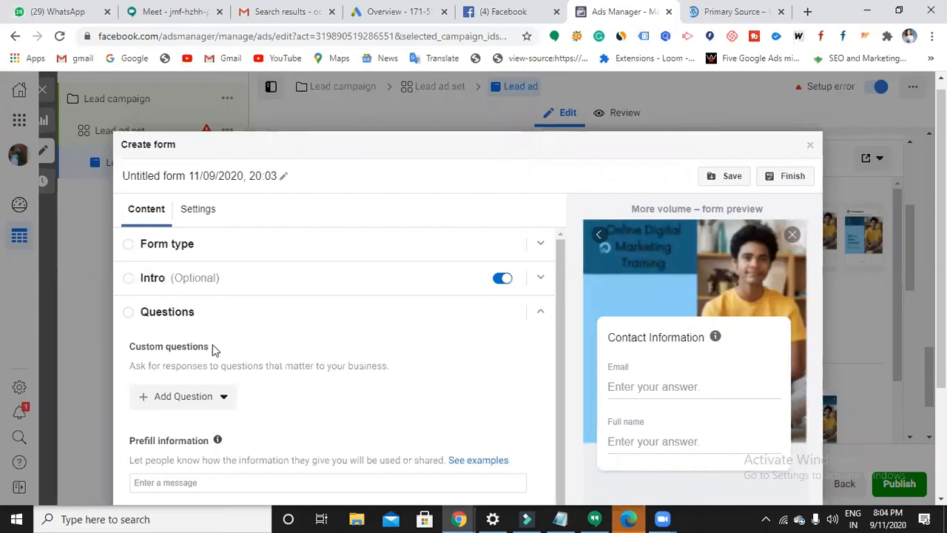
scroll(212, 344, down, 1)
scroll(213, 339, down, 1)
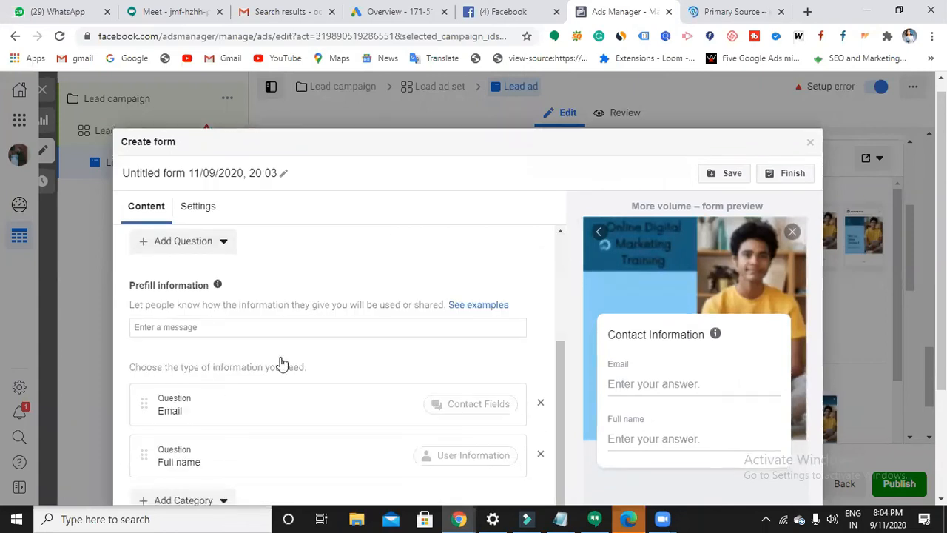
scroll(251, 359, down, 1)
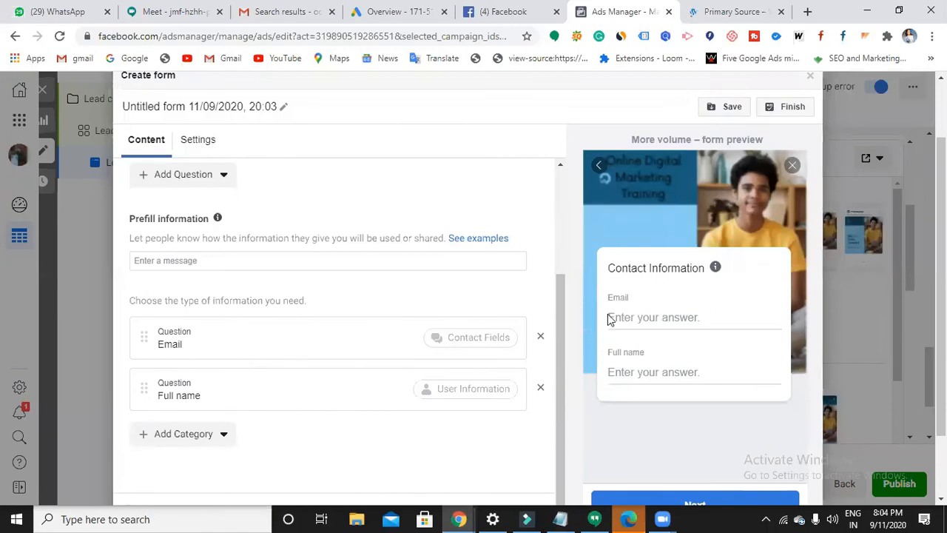
click(207, 435)
mouse_move(219, 331)
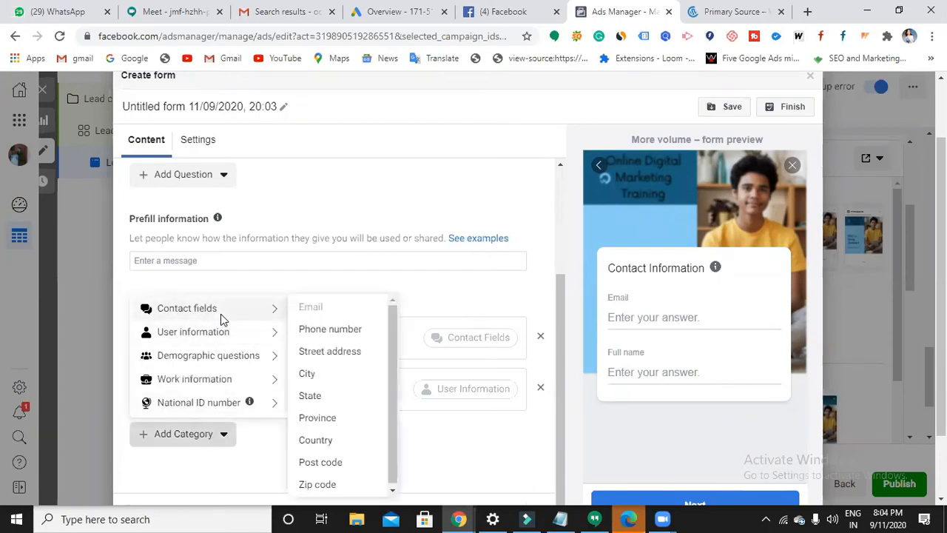
mouse_move(252, 309)
click(313, 330)
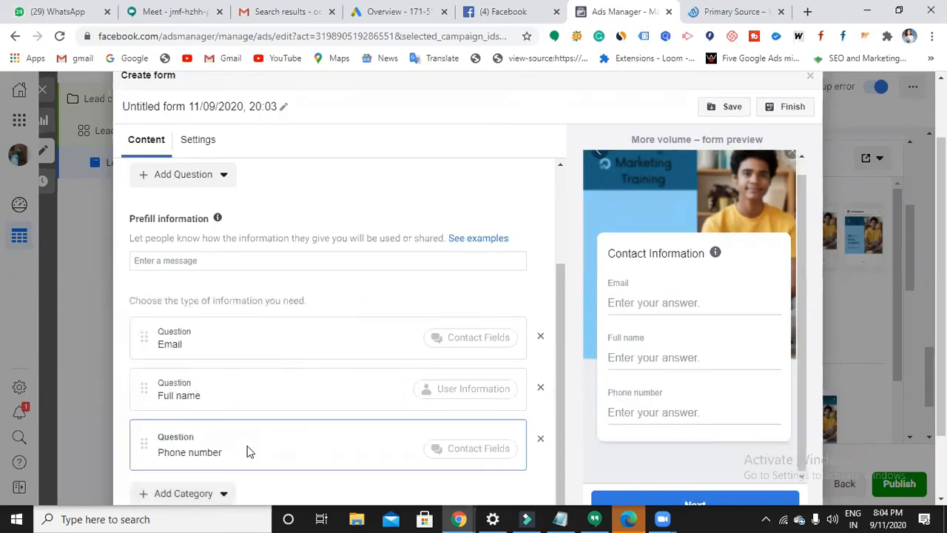
mouse_move(143, 442)
mouse_down()
mouse_move(144, 397)
mouse_move(140, 433)
mouse_up()
drag(145, 367, 144, 317)
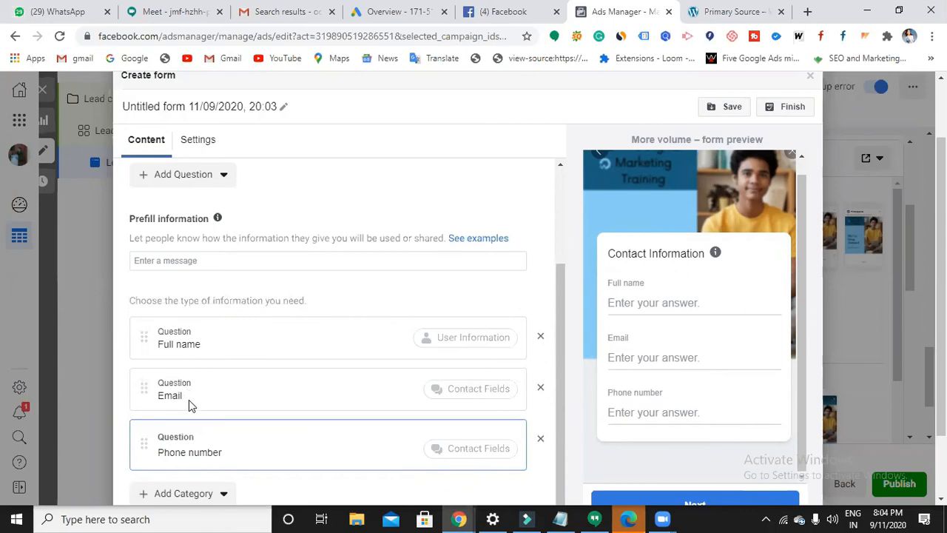
- Review the work, demographic, user and contact information fields that can be added to the form
scroll(188, 399, down, 1)
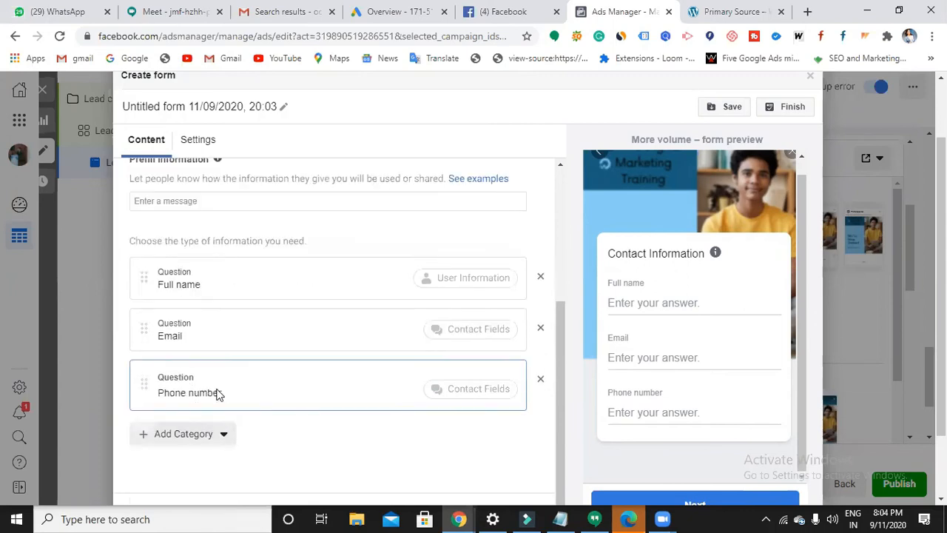
click(224, 435)
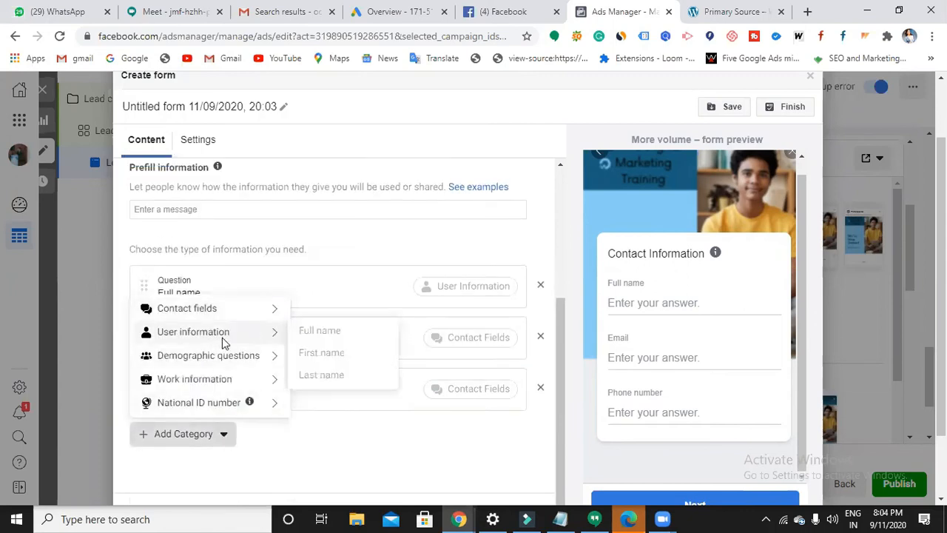
mouse_move(270, 380)
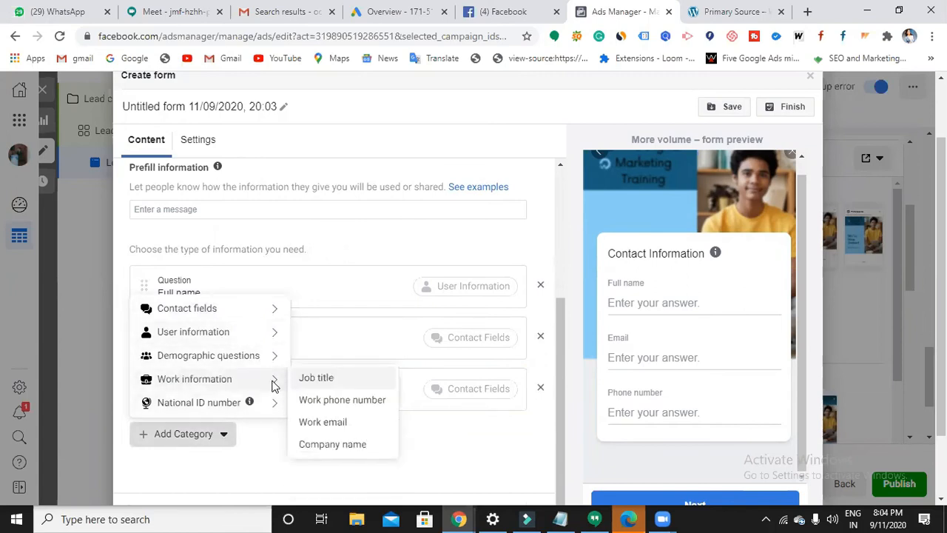
mouse_move(271, 363)
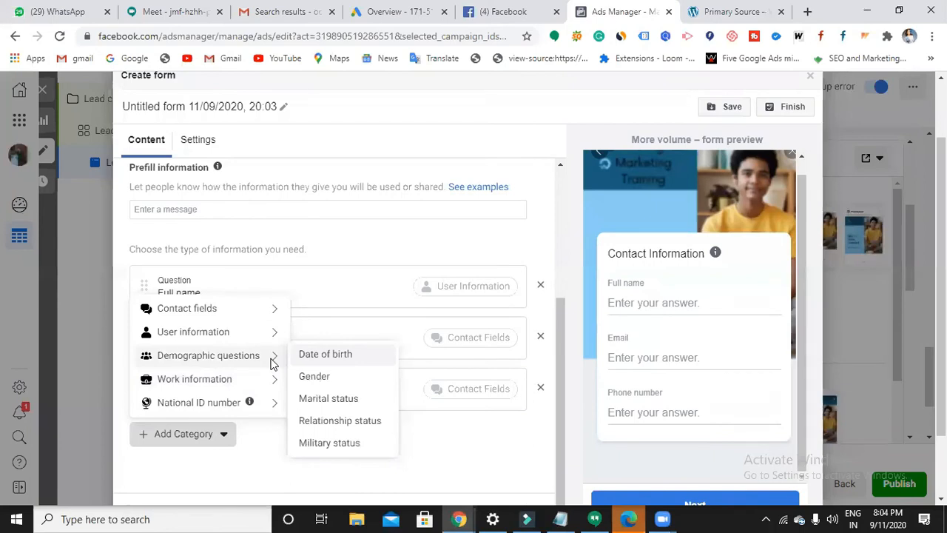
mouse_move(267, 341)
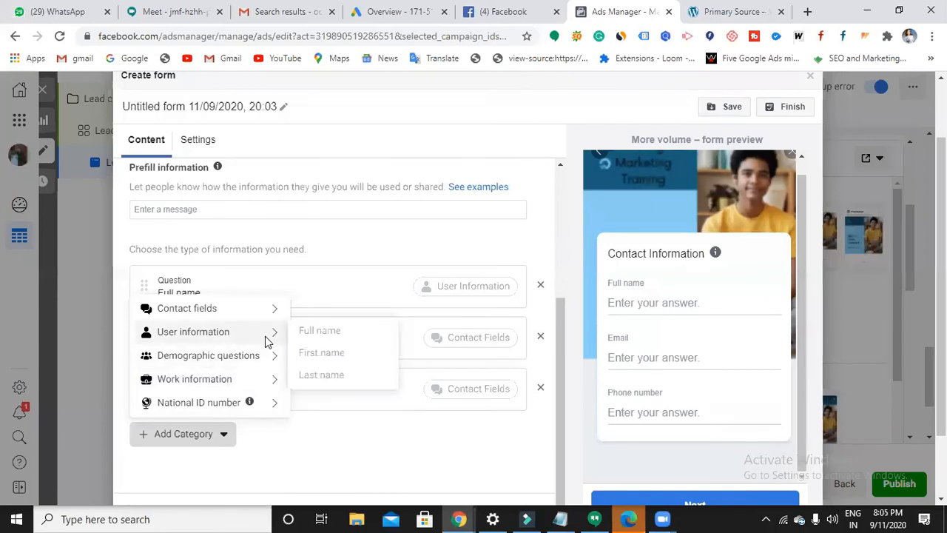
mouse_move(266, 311)
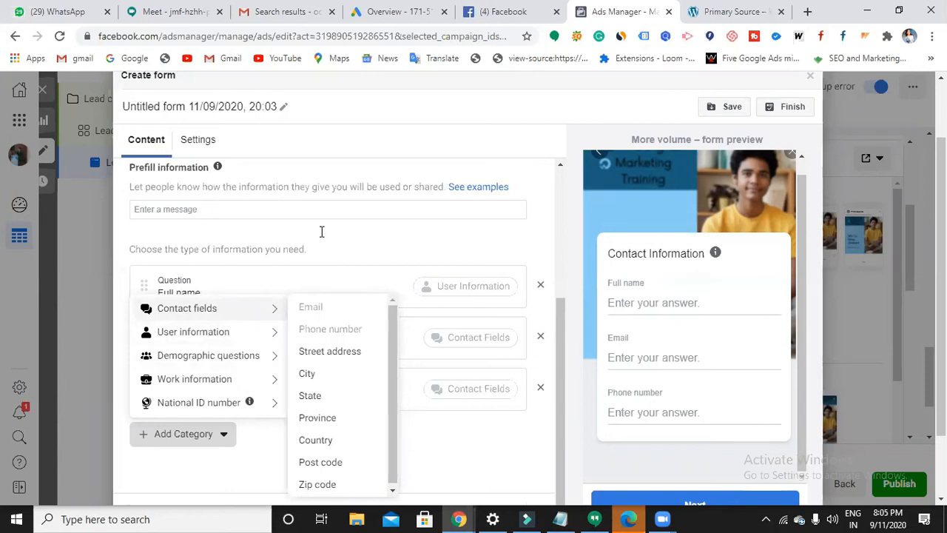
- Enter "Please fill up the contact form, will get back to you as soon as possible" as the form's prefill information message
click(316, 210)
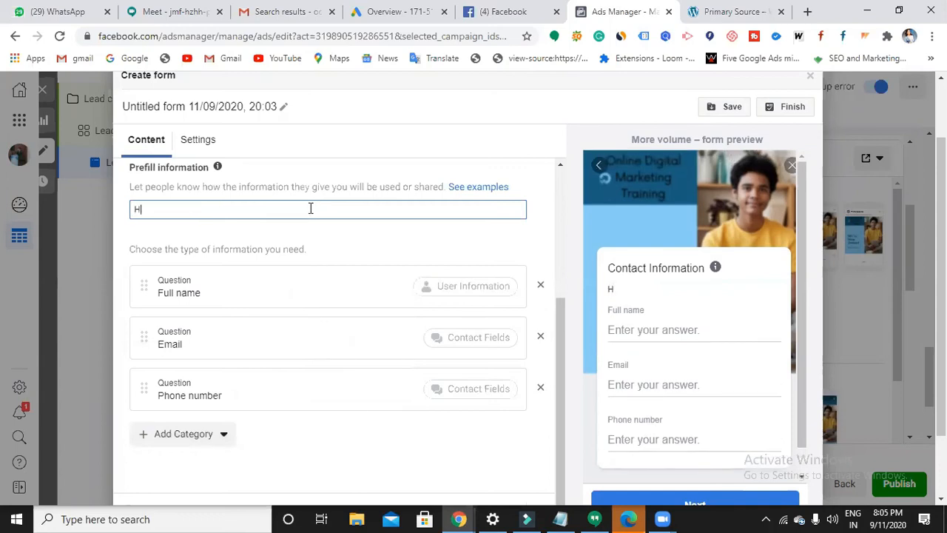
text(Pleaas)
key(BackSpace)
key(BackSpace)
text(p)
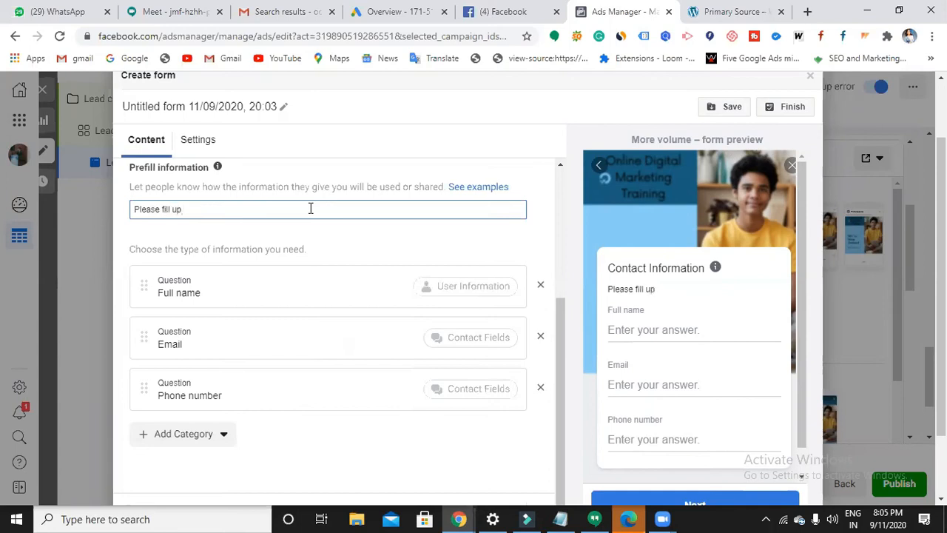
key(BackSpace)
key(BackSpace)
text(the contact fomr)
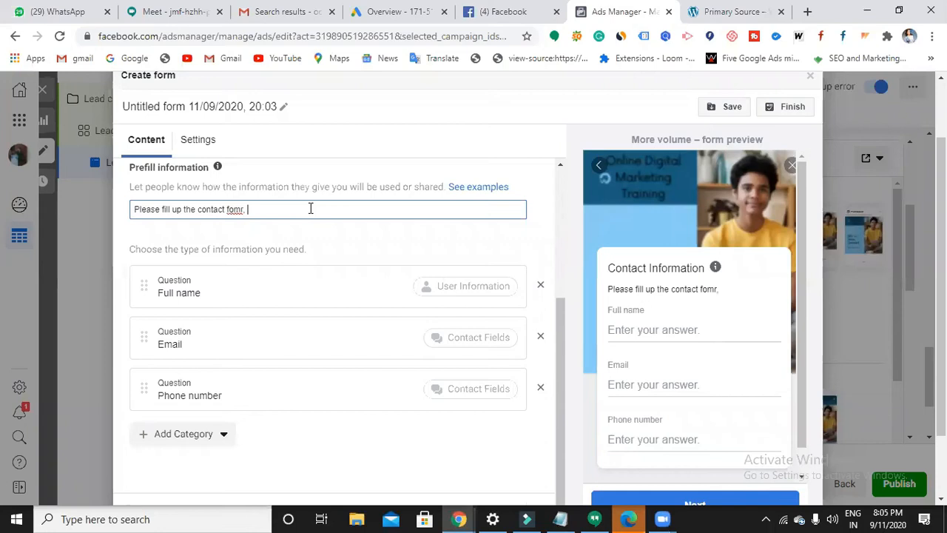
key(BackSpace)
key(BackSpace)
key(BackSpace)
key(BackSpace)
text(orm, will get back to)
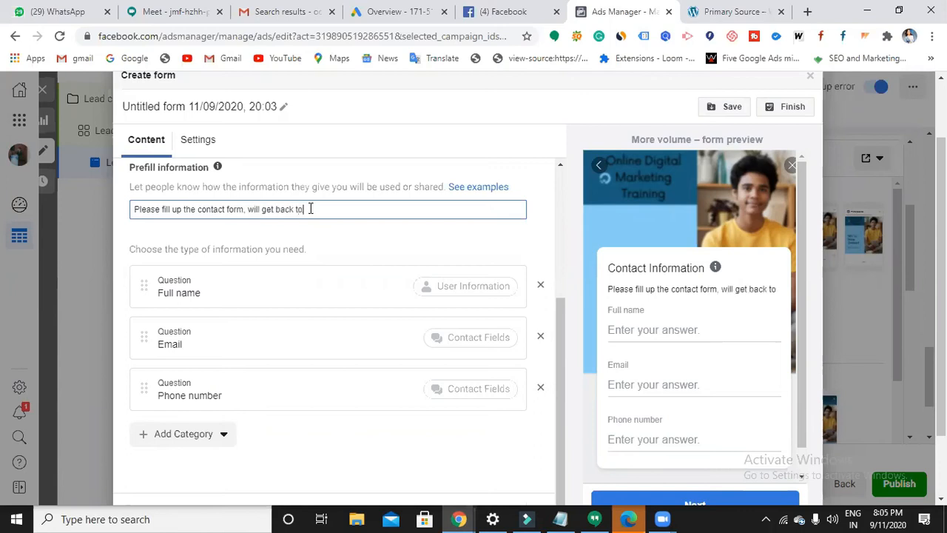
text( you as soo)
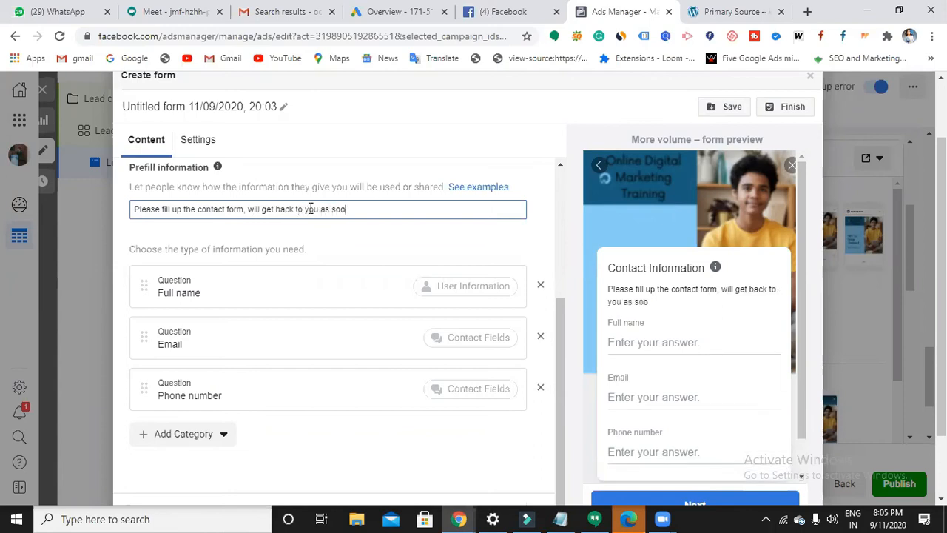
text(n as possible)
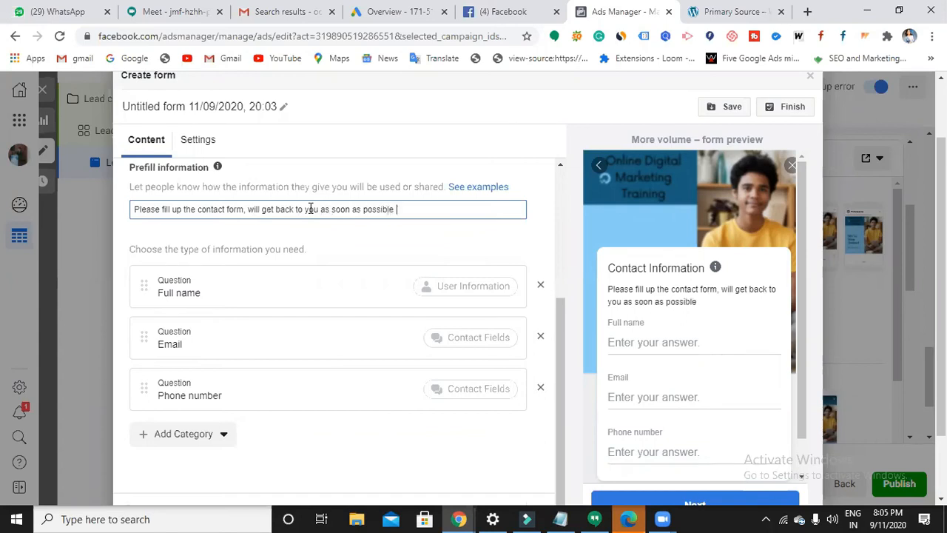
- Review the form's questions section and its privacy policy link fields
scroll(263, 266, up, 2)
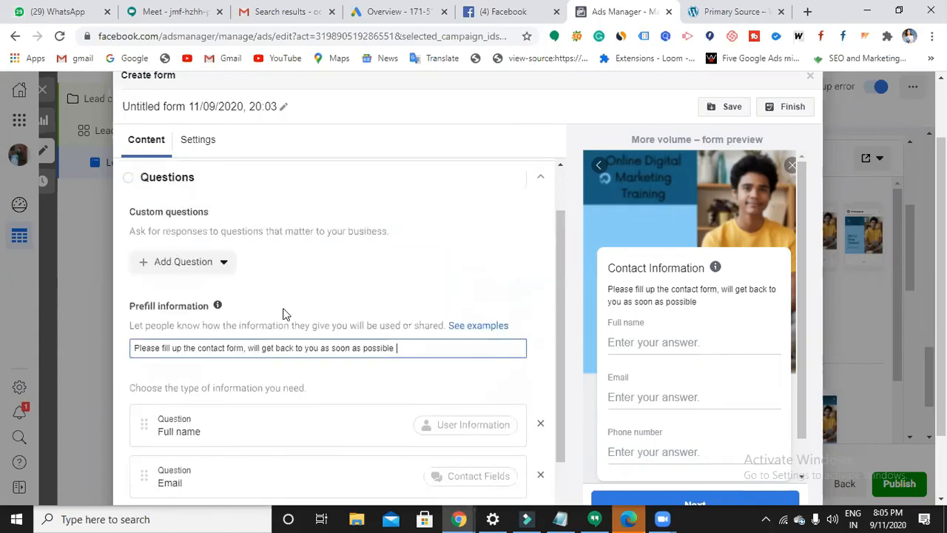
scroll(287, 313, up, 1)
scroll(289, 313, up, 2)
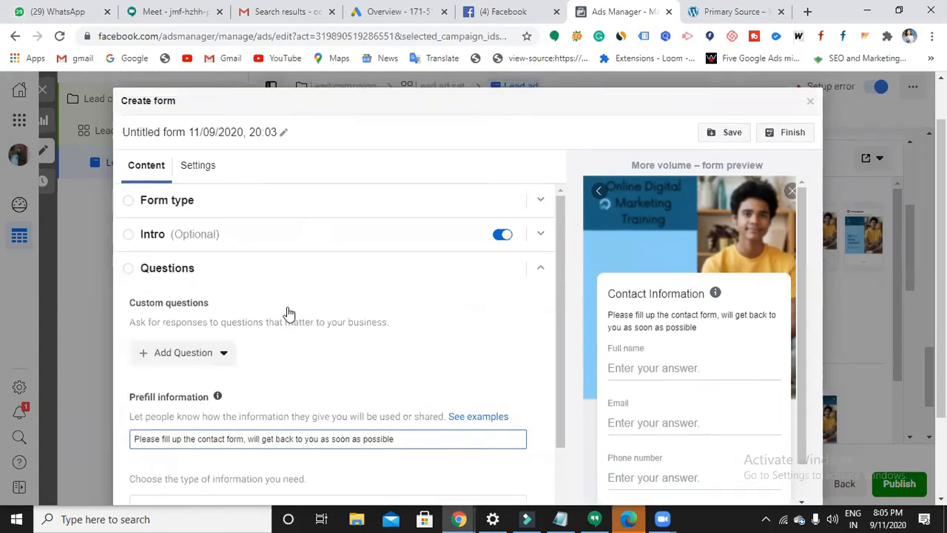
scroll(299, 313, down, 5)
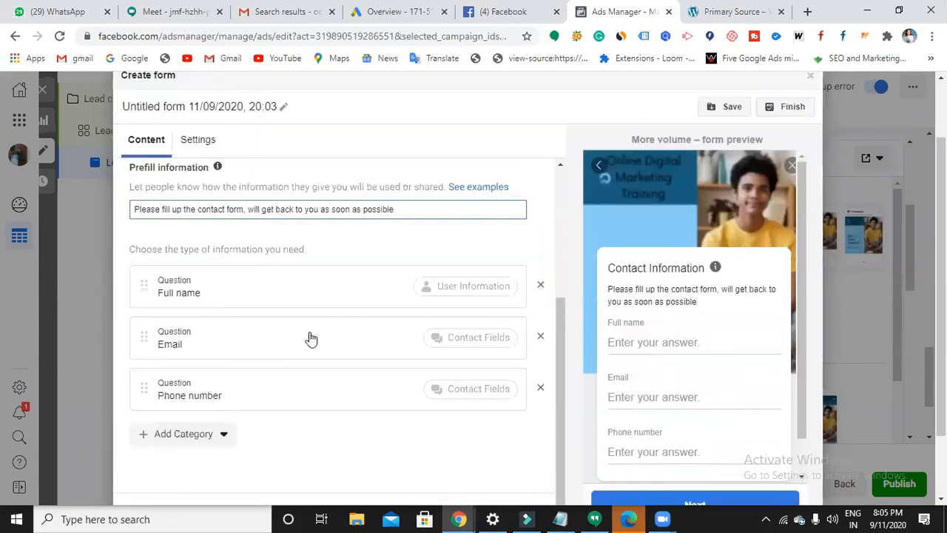
click(125, 431)
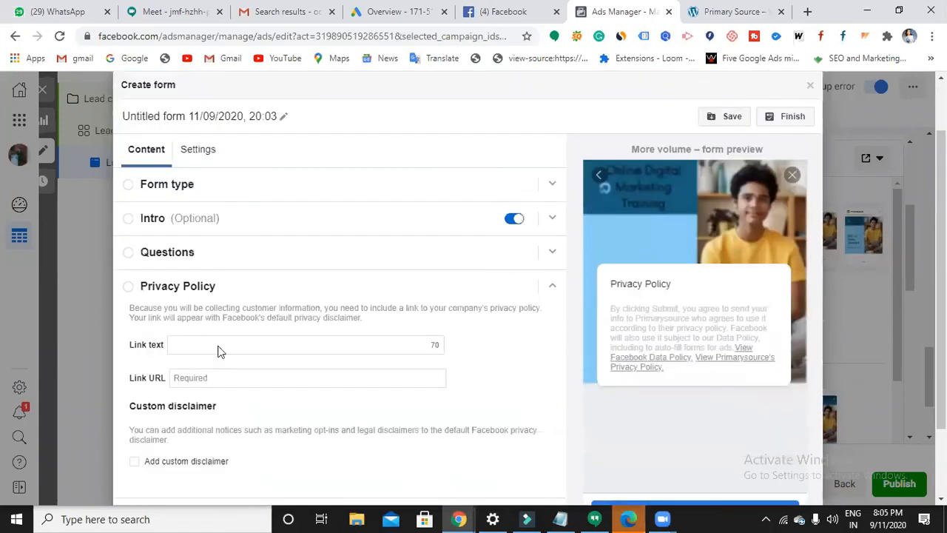
click(238, 344)
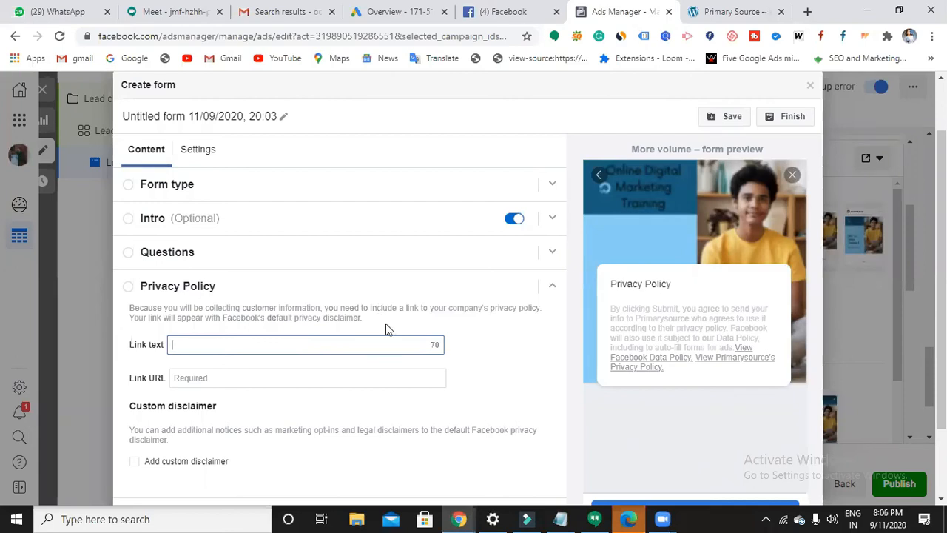
- Change the headline of the form's completion message to "Thank you for providing us information"
scroll(386, 323, down, 2)
click(127, 428)
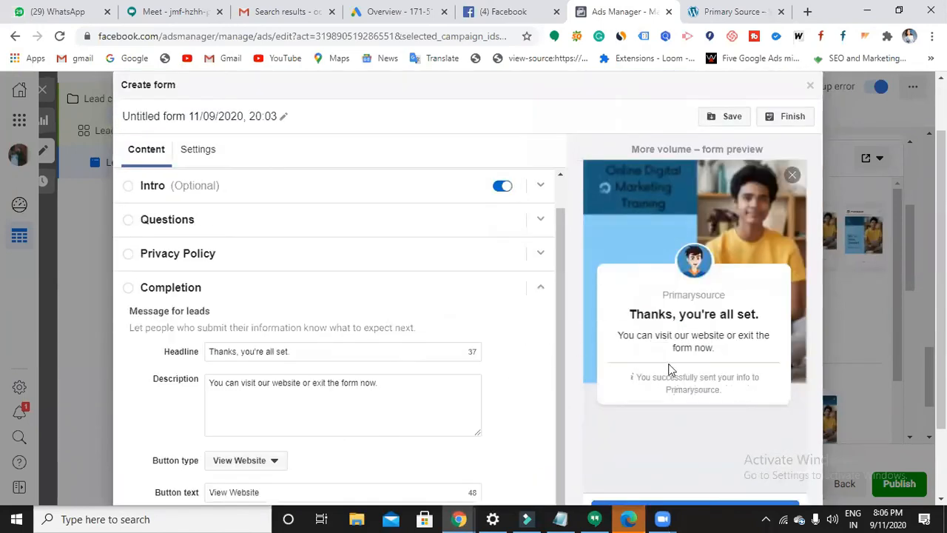
click(403, 388)
click(319, 351)
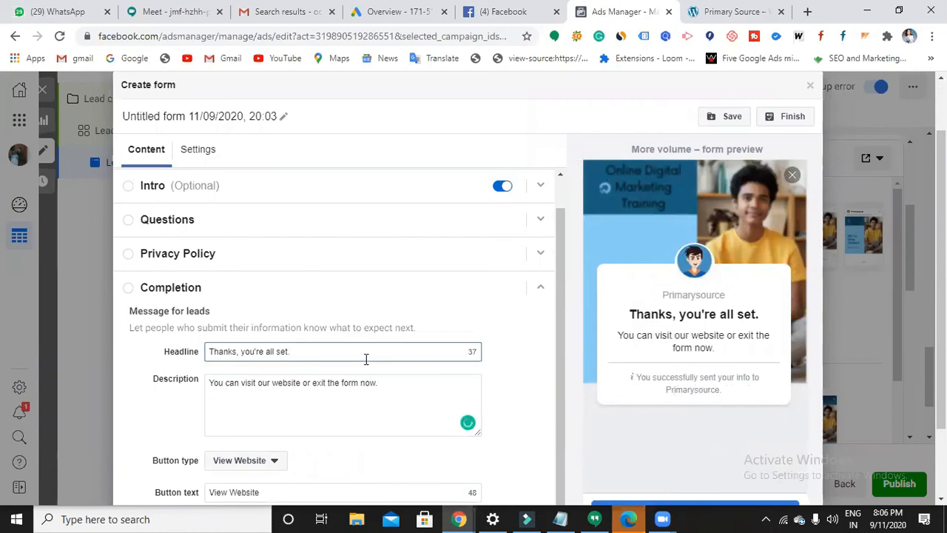
key(BackSpace)
key(BackSpace)
key(BackSpace)
key(BackSpace)
key(BackSpace)
key(BackSpace)
key(BackSpace)
key(BackSpace)
key(BackSpace)
key(BackSpace)
key(BackSpace)
key(BackSpace)
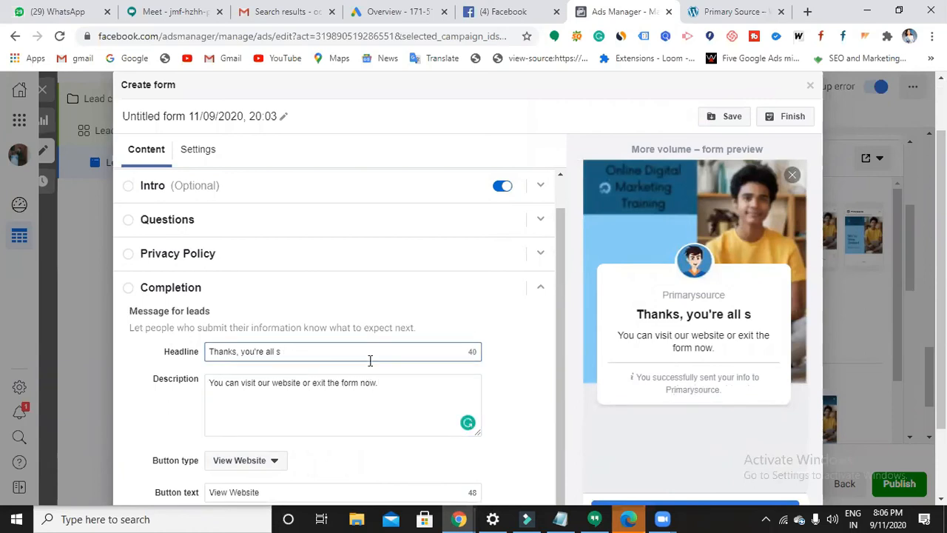
key(BackSpace)
key(BackSpace)
key(BackSpace)
key(BackSpace)
key(BackSpace)
key(BackSpace)
key(BackSpace)
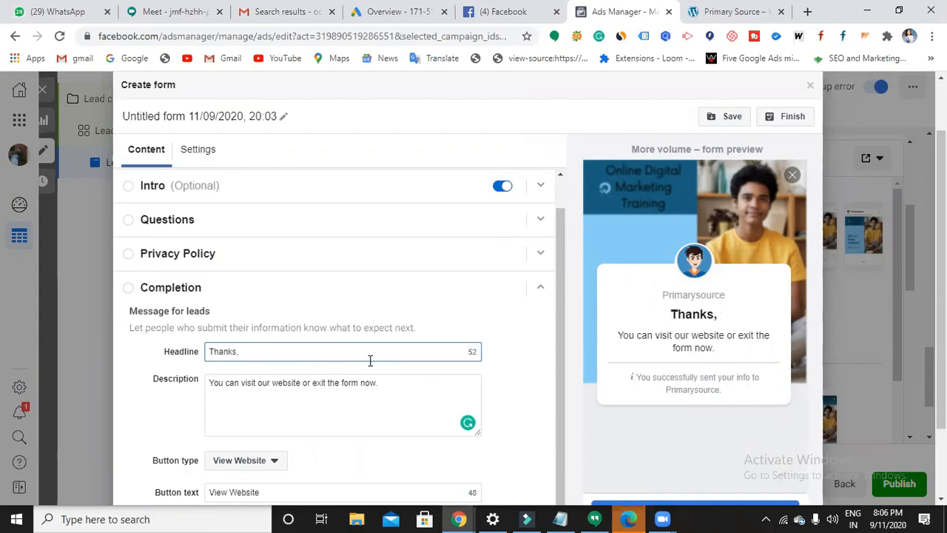
text(yo)
key(BackSpace)
key(BackSpace)
key(BackSpace)
key(BackSpace)
text(nk you)
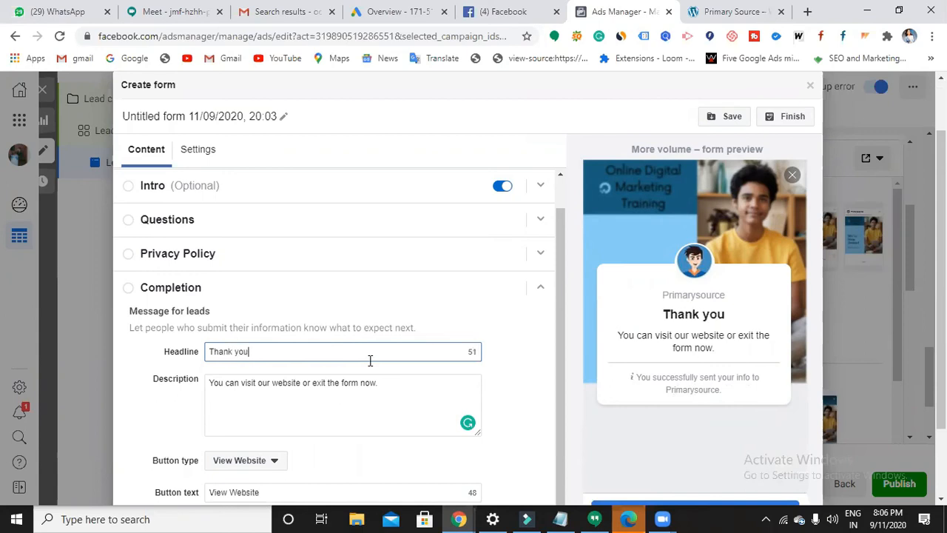
text( for p)
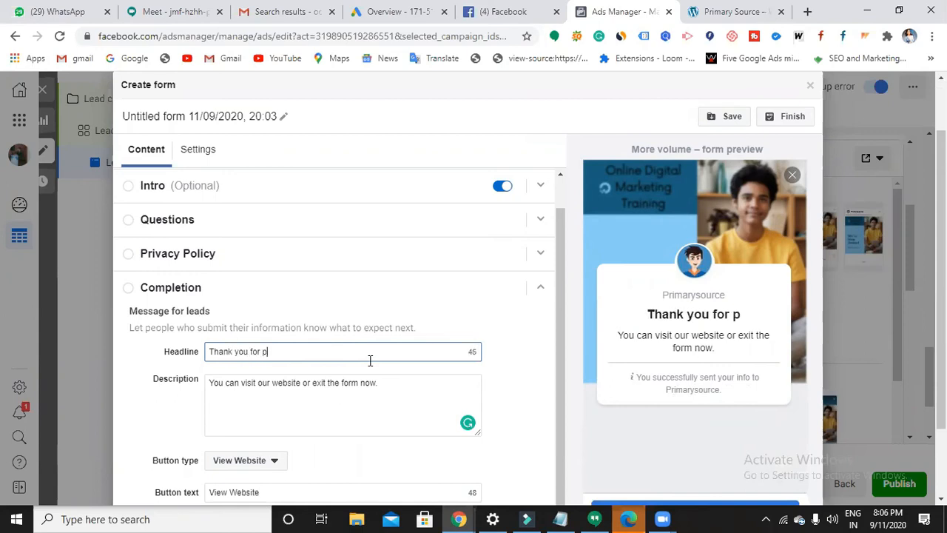
text(roviding )
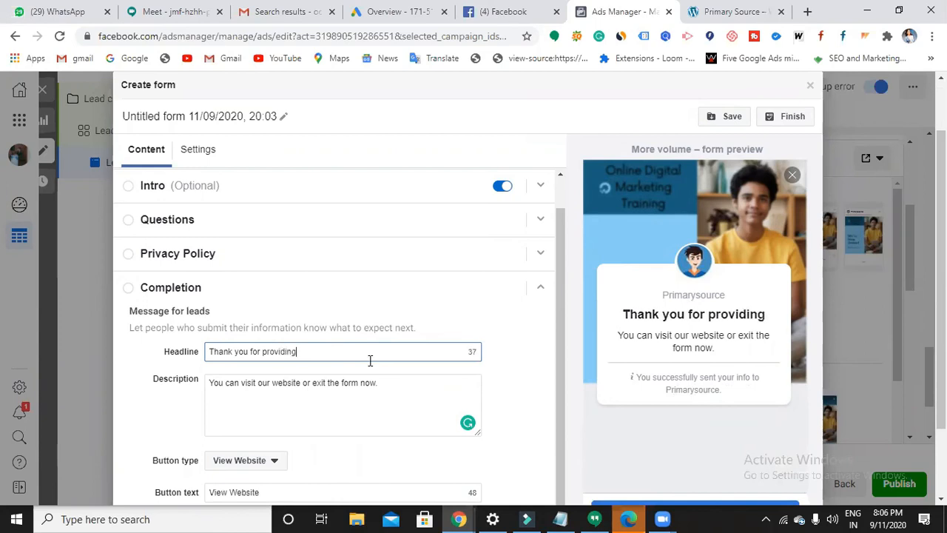
text(us )
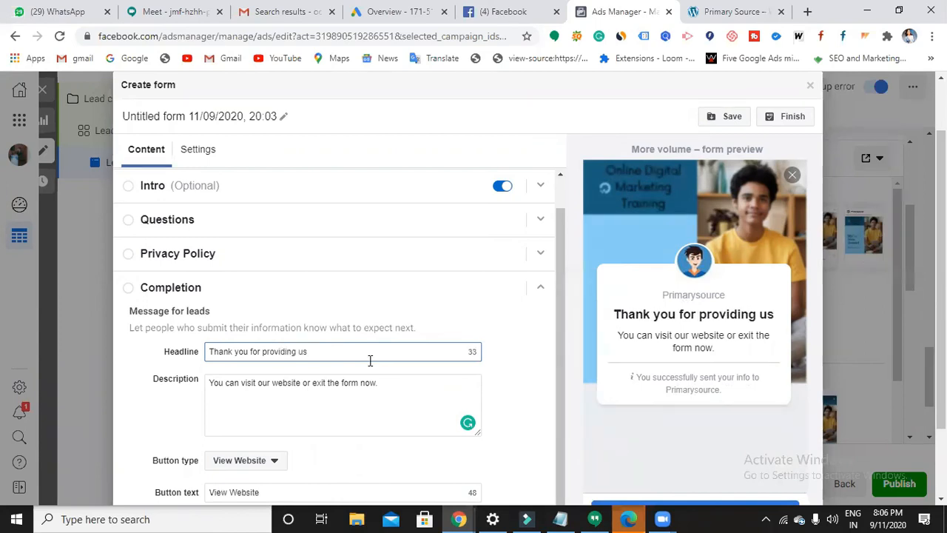
text(information)
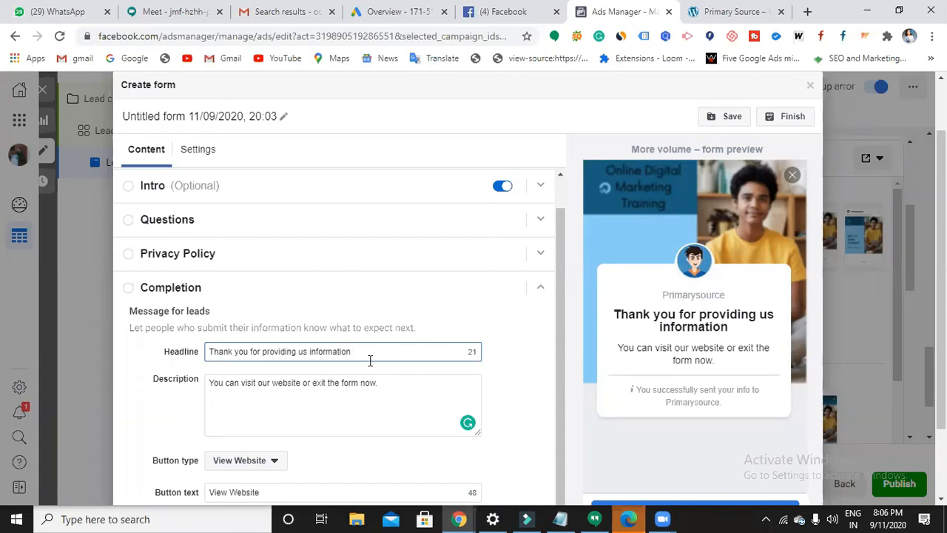
- Replace the completion message's description with "Please visit the website", accepting the grammar suggestion that adds the article
scroll(388, 383, down, 1)
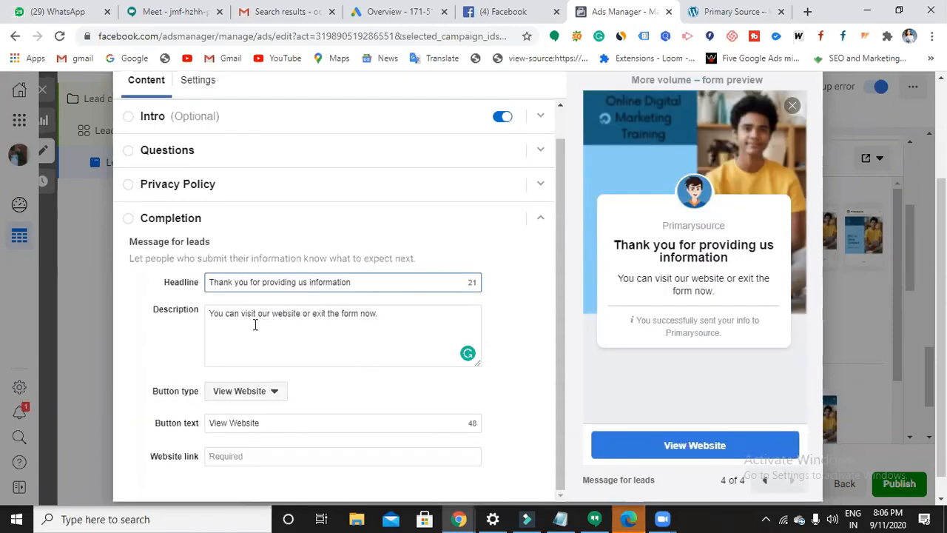
click(413, 313)
key(BackSpace)
key(BackSpace)
key(BackSpace)
key(BackSpace)
key(BackSpace)
key(BackSpace)
key(BackSpace)
key(BackSpace)
key(BackSpace)
key(BackSpace)
key(BackSpace)
key(BackSpace)
key(BackSpace)
key(BackSpace)
key(BackSpace)
key(BackSpace)
key(BackSpace)
key(BackSpace)
key(BackSpace)
key(BackSpace)
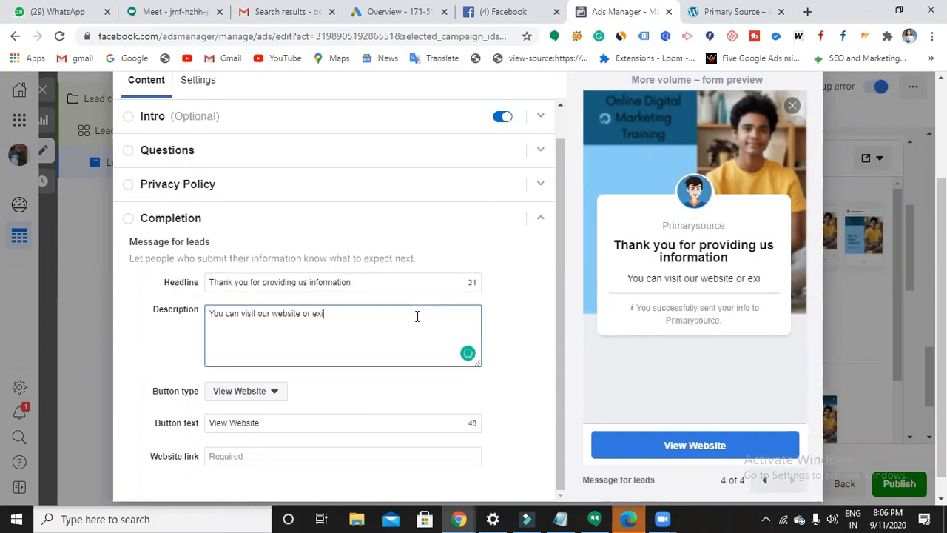
key(BackSpace)
key(BackSpace)
key(BackSpace)
key(BackSpace)
key(BackSpace)
key(BackSpace)
key(BackSpace)
key(BackSpace)
key(BackSpace)
key(BackSpace)
key(BackSpace)
key(BackSpace)
key(BackSpace)
key(BackSpace)
key(BackSpace)
key(BackSpace)
key(BackSpace)
key(BackSpace)
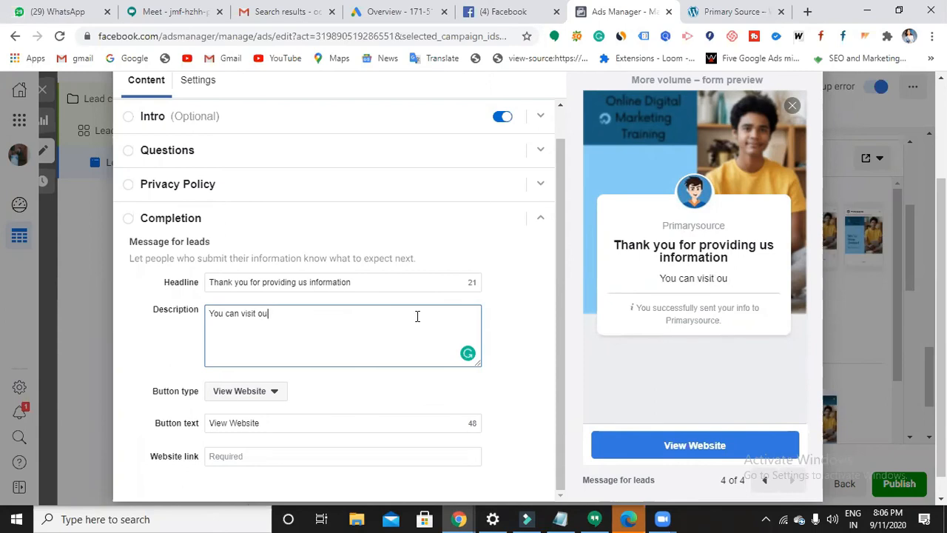
key(BackSpace)
key(BackSpace)
key(BackSpace)
key(BackSpace)
key(BackSpace)
key(BackSpace)
key(BackSpace)
key(BackSpace)
key(BackSpace)
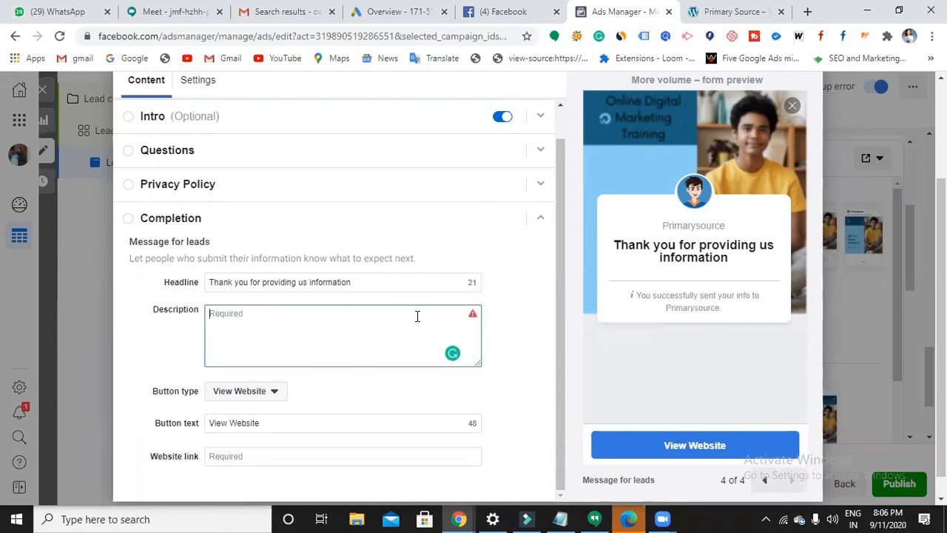
text(Please visit website)
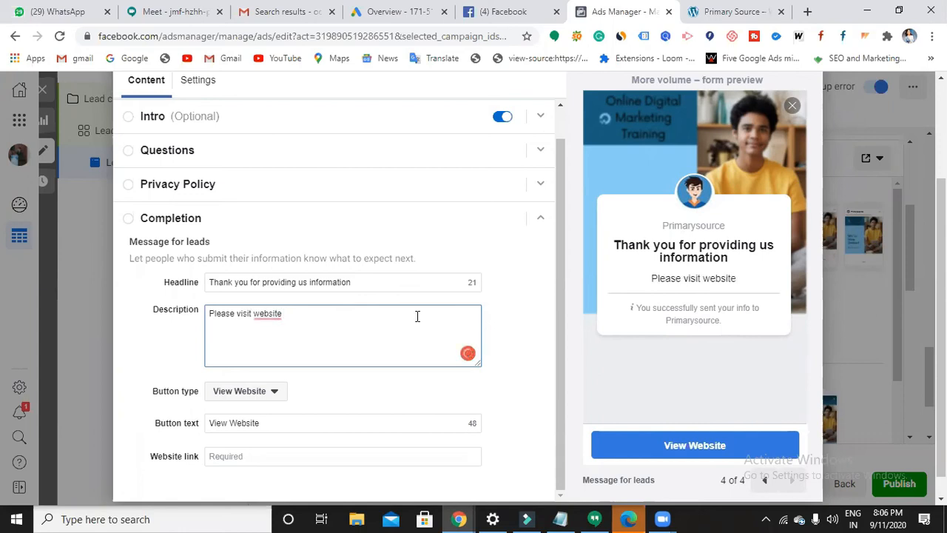
click(276, 313)
click(292, 347)
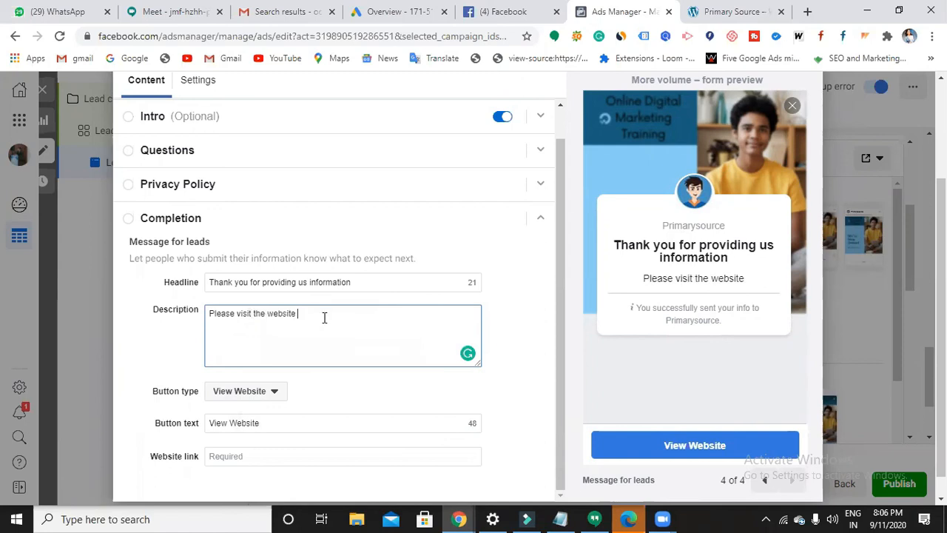
click(273, 393)
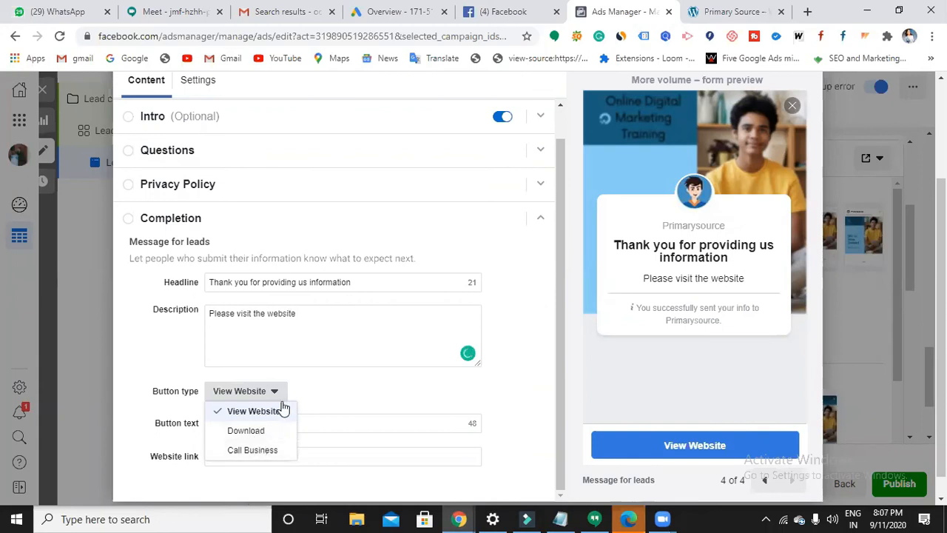
click(319, 410)
click(306, 423)
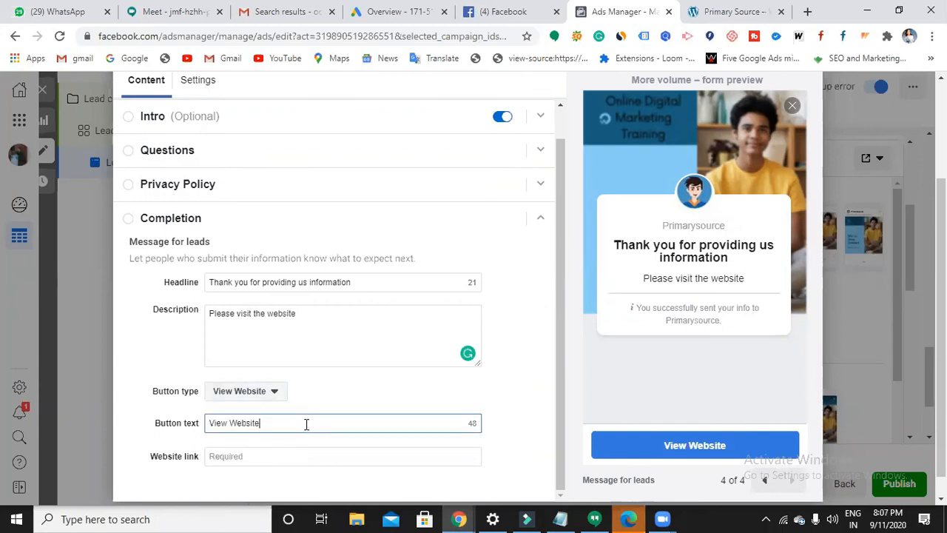
click(301, 456)
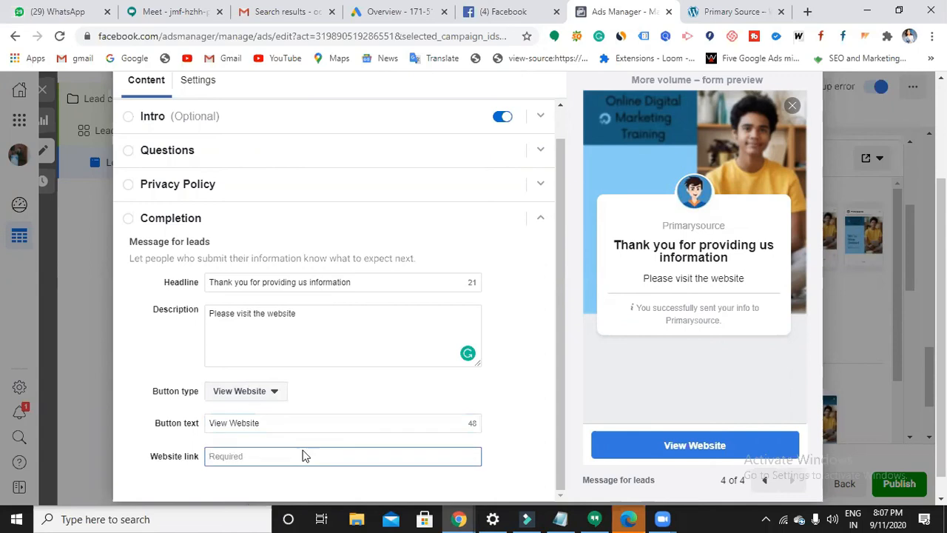
scroll(305, 440, down, 1)
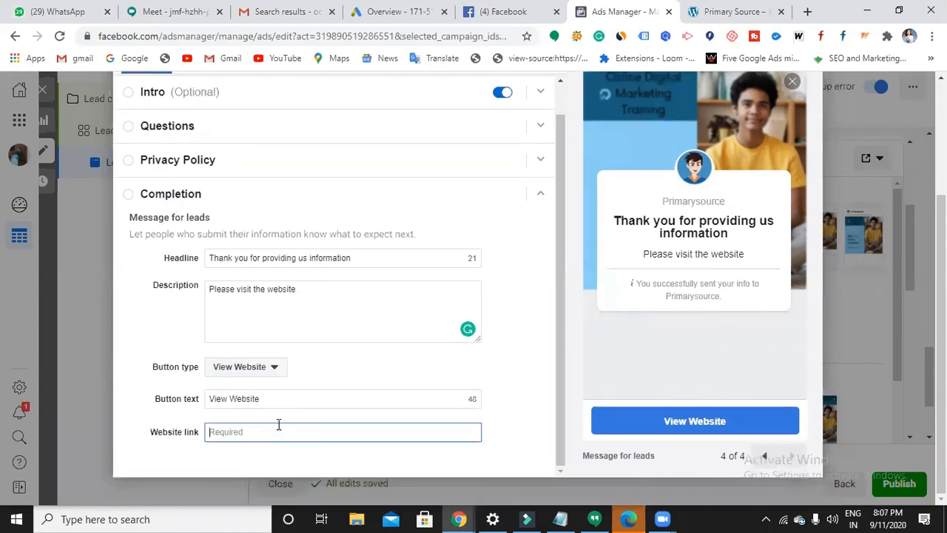
text(http://primarysource.in/)
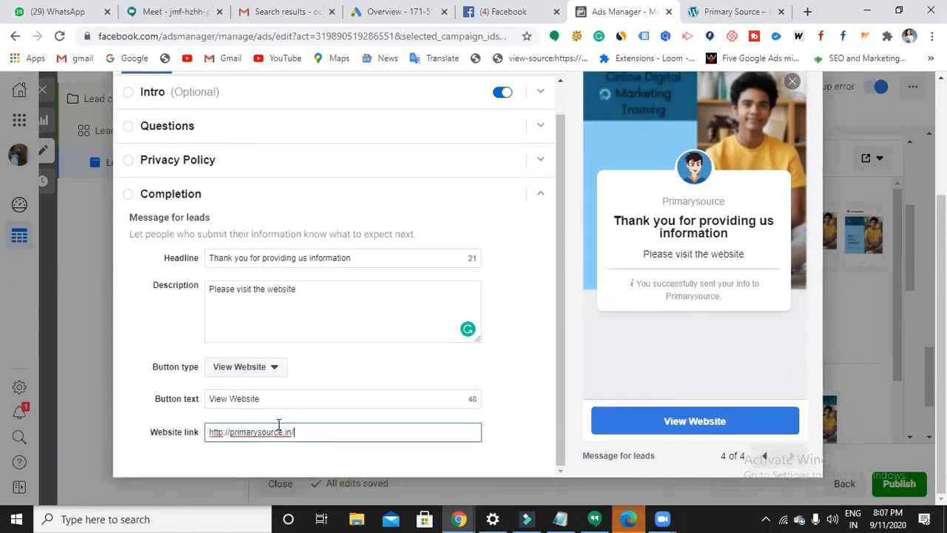
- Recheck the privacy policy and questions sections, and turn off the form's optional intro
scroll(311, 417, up, 1)
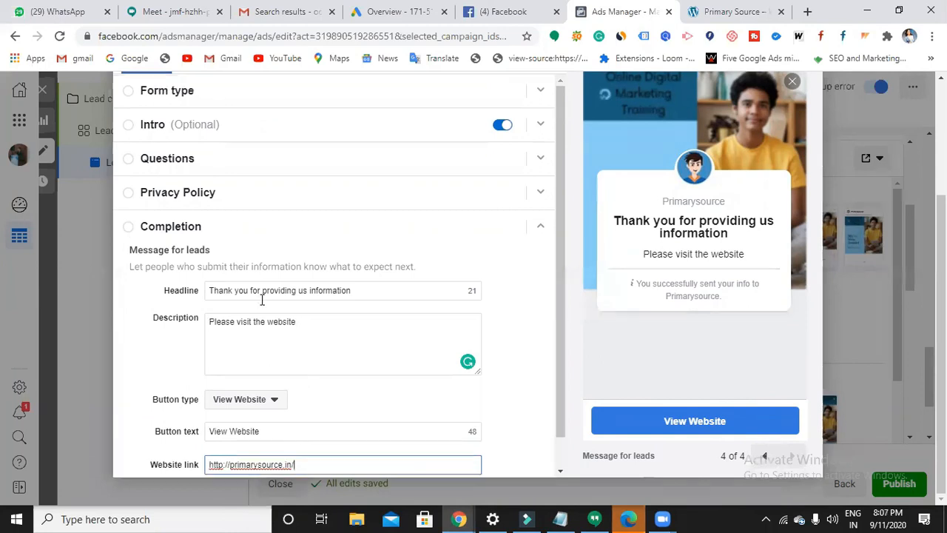
click(540, 198)
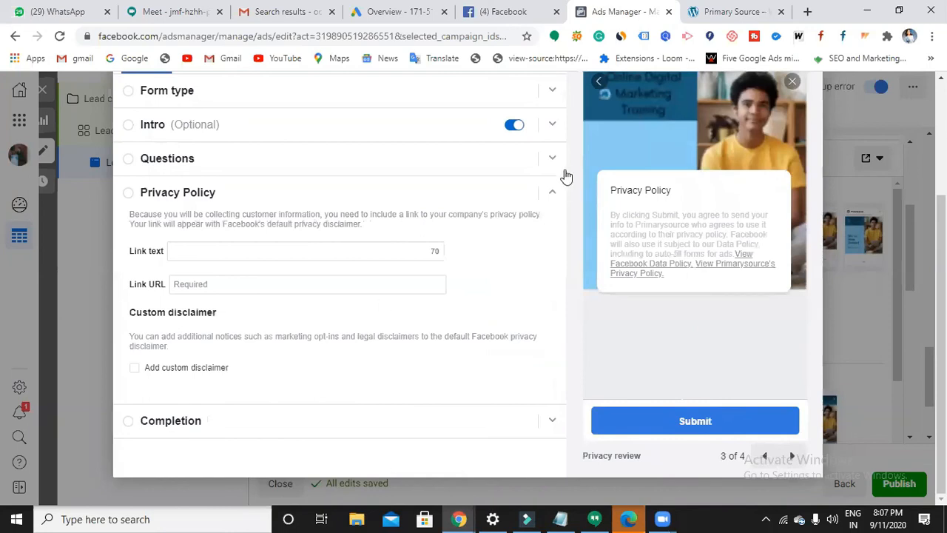
click(552, 160)
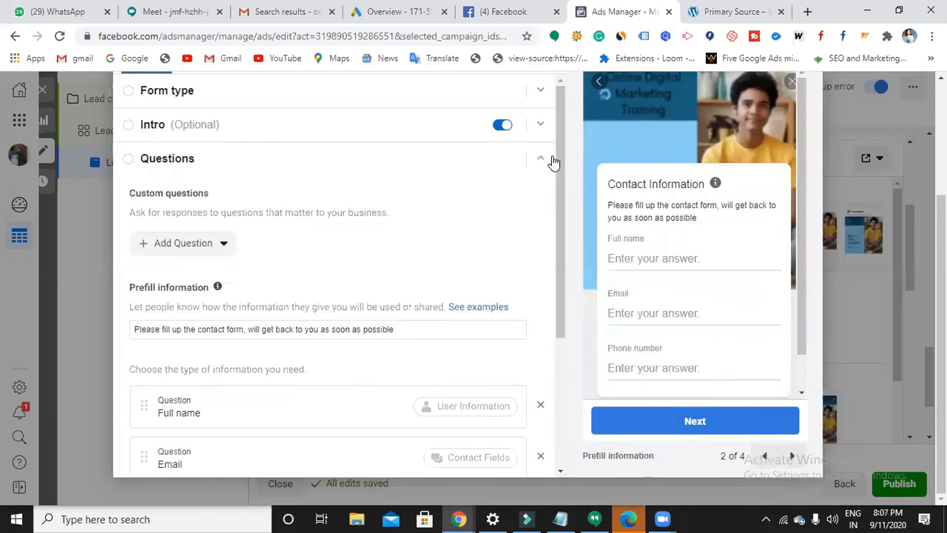
scroll(544, 159, up, 1)
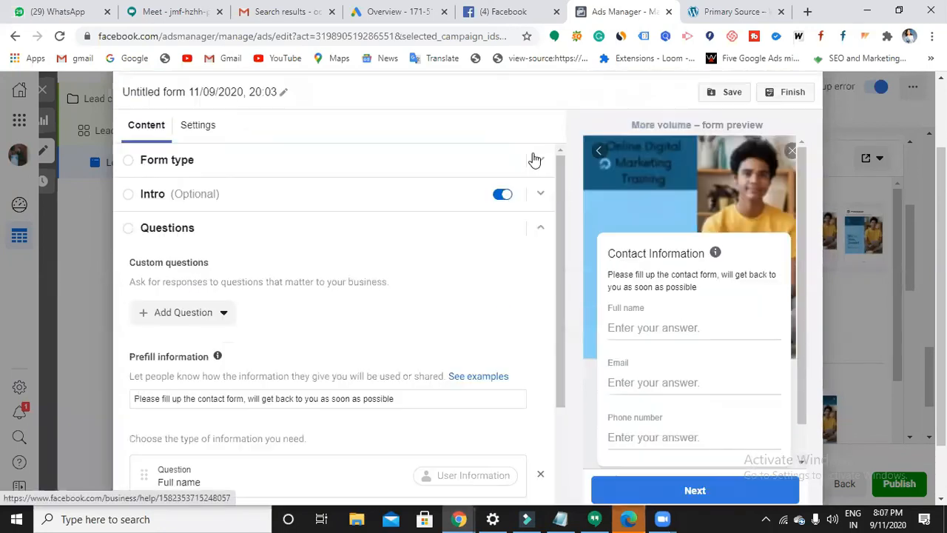
click(539, 195)
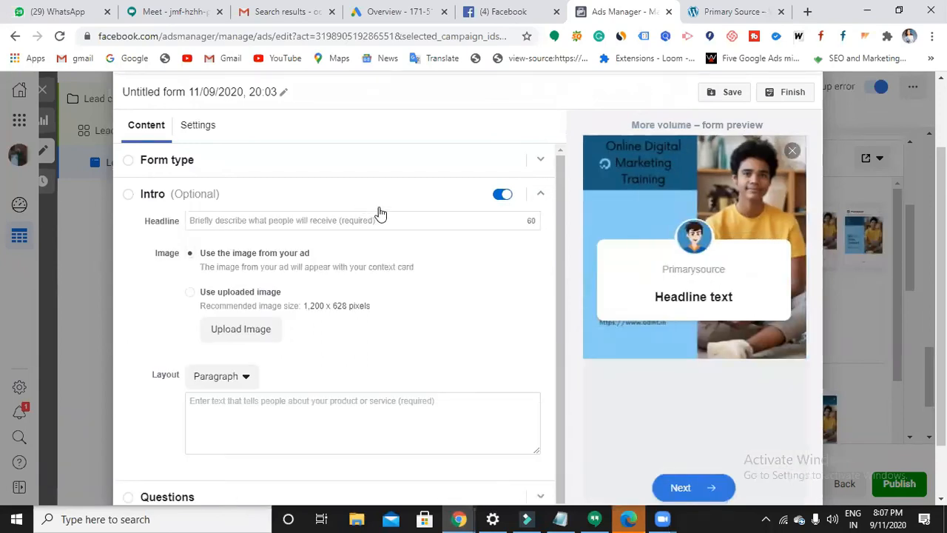
click(504, 196)
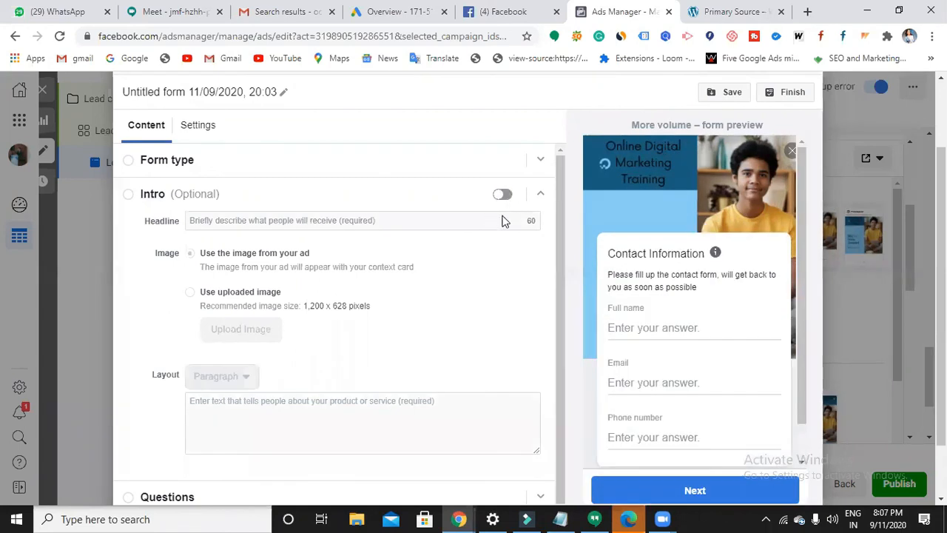
- Check the form type options and the privacy policy section's link fields
click(542, 164)
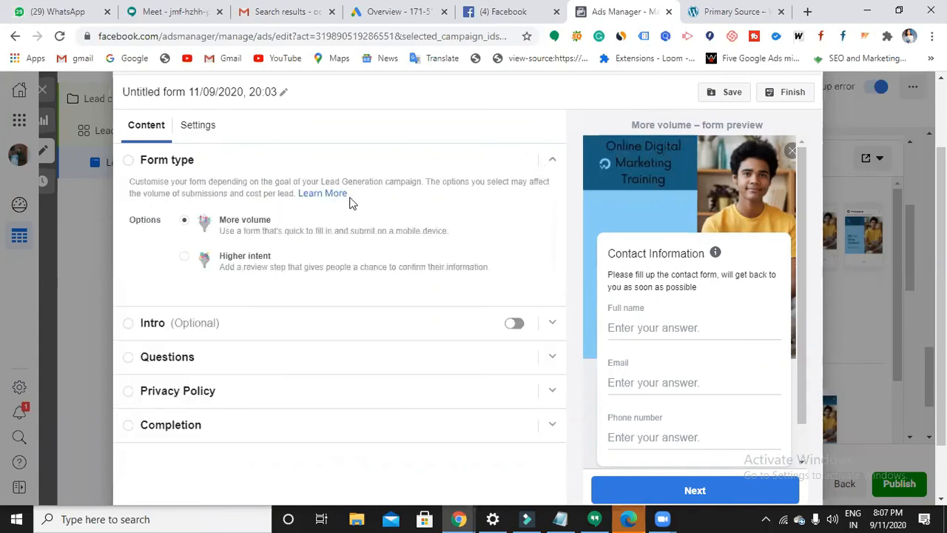
click(132, 163)
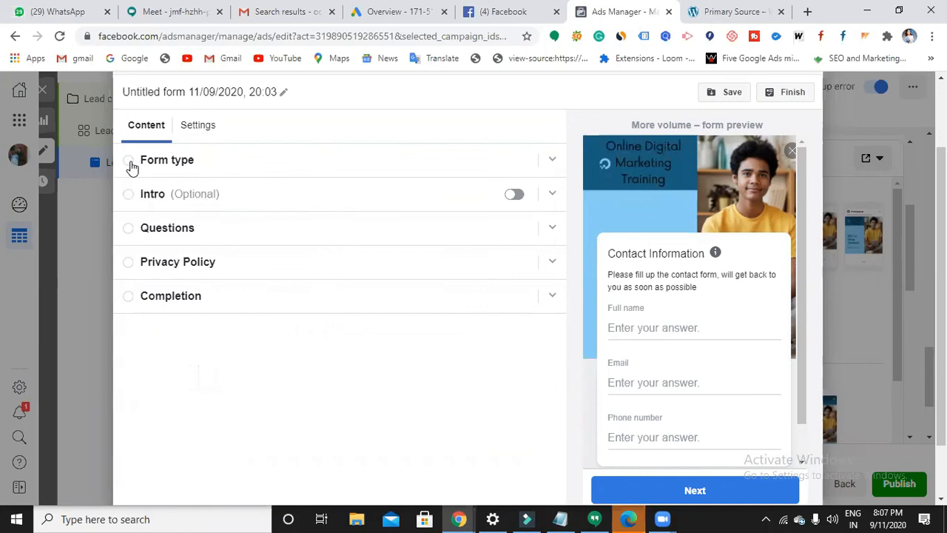
click(134, 165)
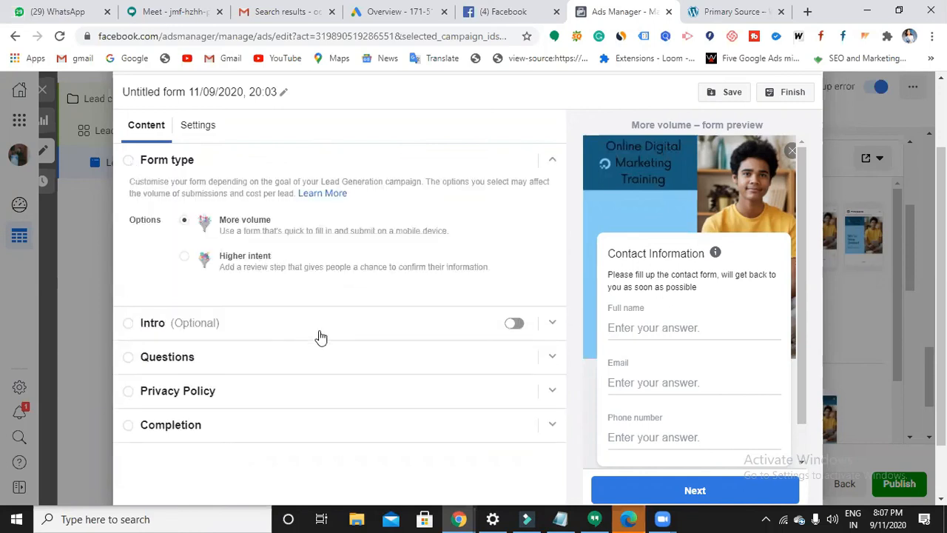
scroll(444, 252, down, 1)
scroll(348, 222, up, 1)
click(524, 399)
scroll(524, 398, down, 1)
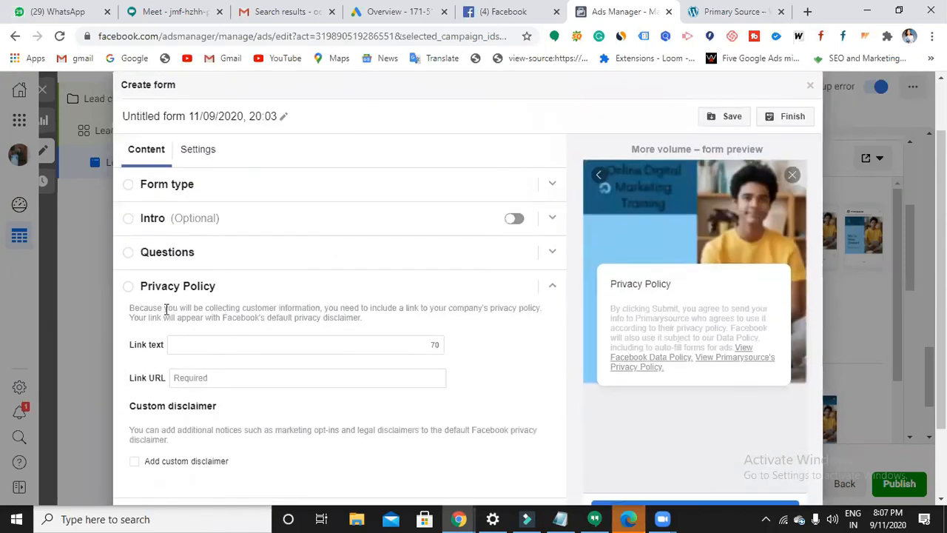
click(126, 288)
click(125, 288)
scroll(252, 422, down, 2)
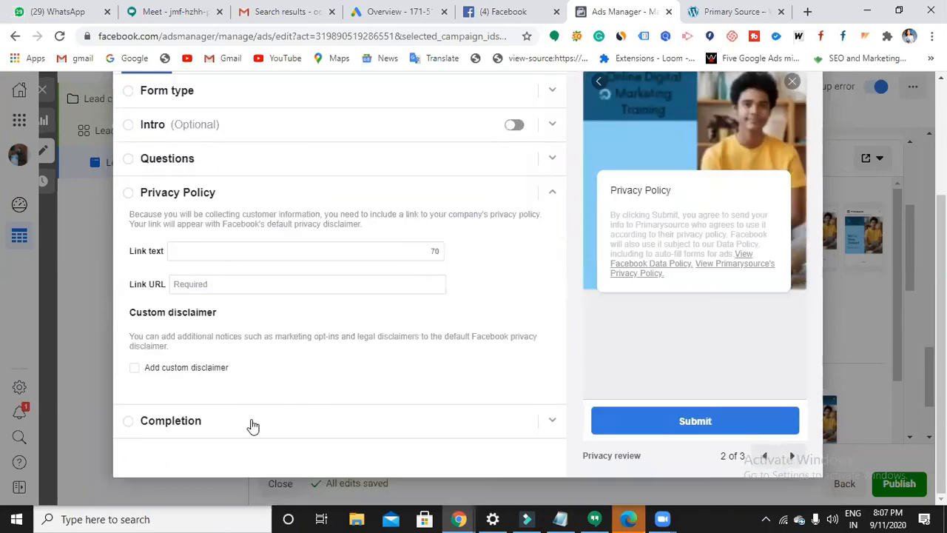
click(256, 426)
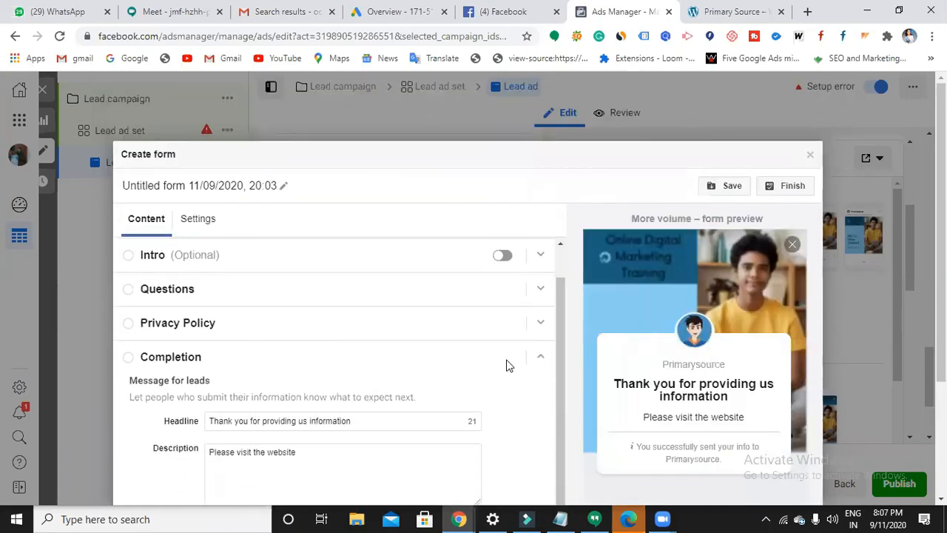
scroll(507, 363, down, 2)
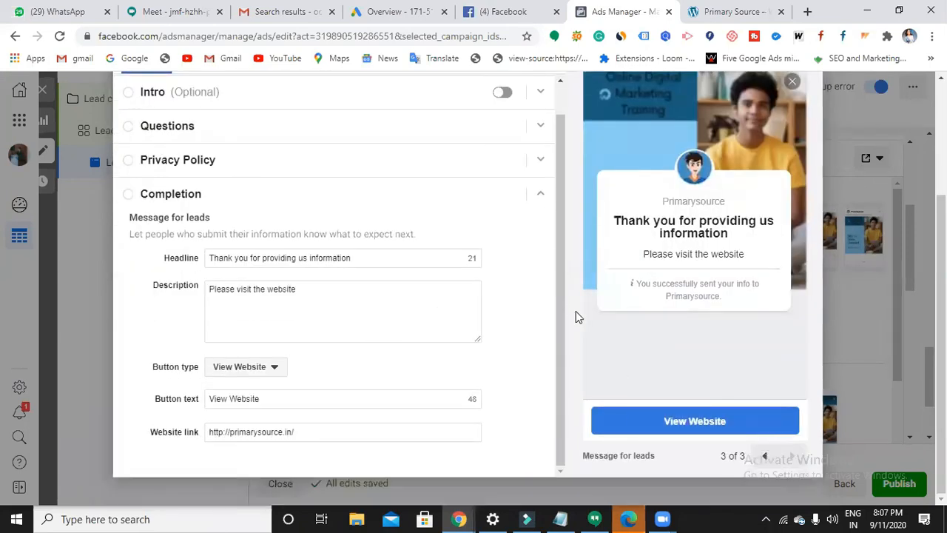
scroll(659, 317, up, 2)
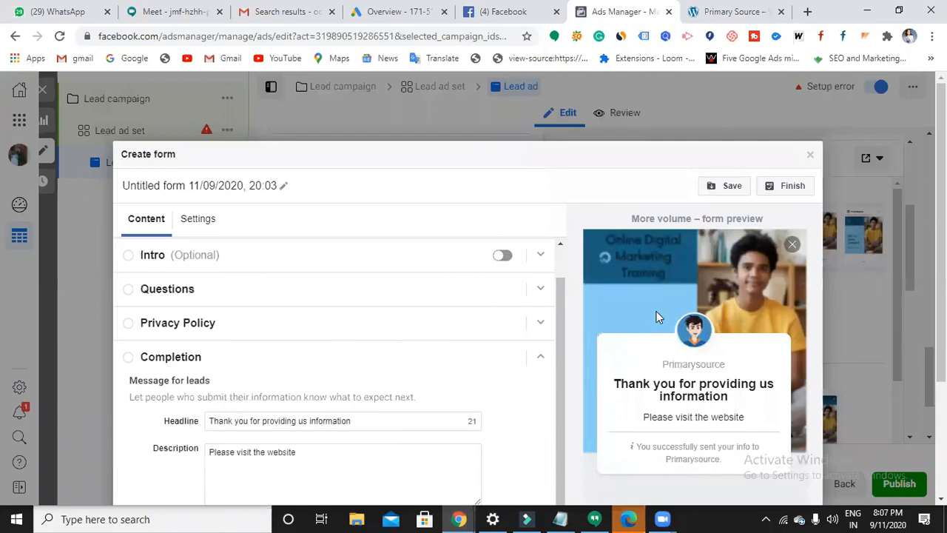
click(786, 191)
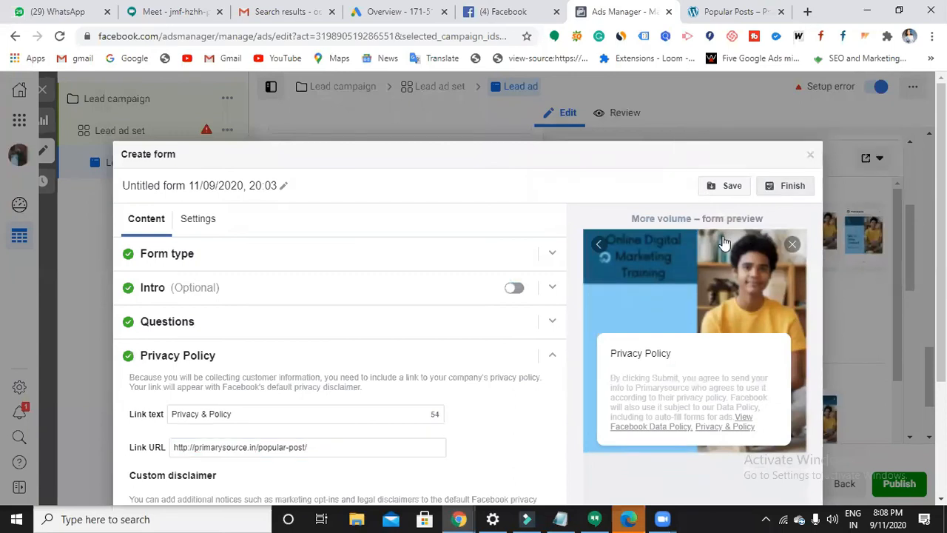
click(783, 187)
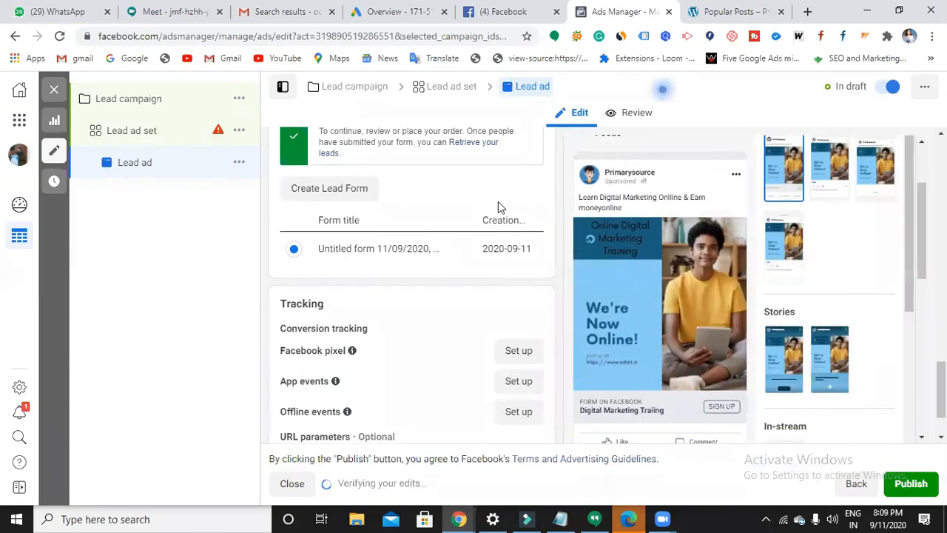
- Check the lead ad's instant form selection, tracking options and the preview of the form's first page
scroll(498, 204, up, 2)
scroll(474, 311, down, 2)
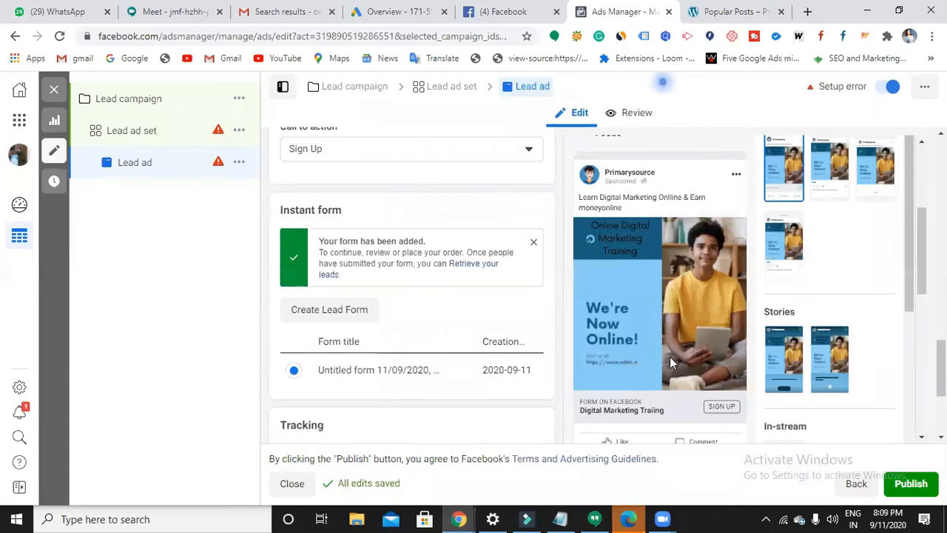
scroll(669, 357, down, 5)
scroll(664, 432, down, 1)
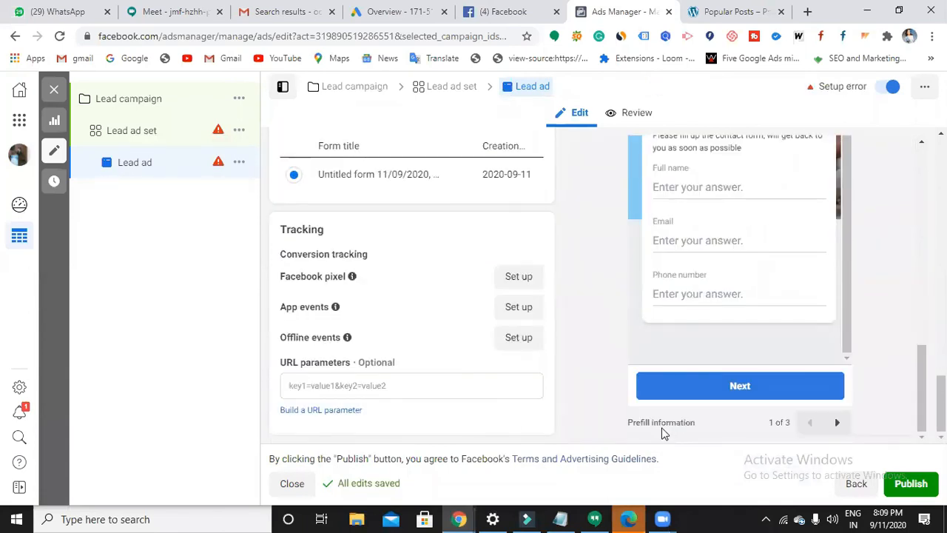